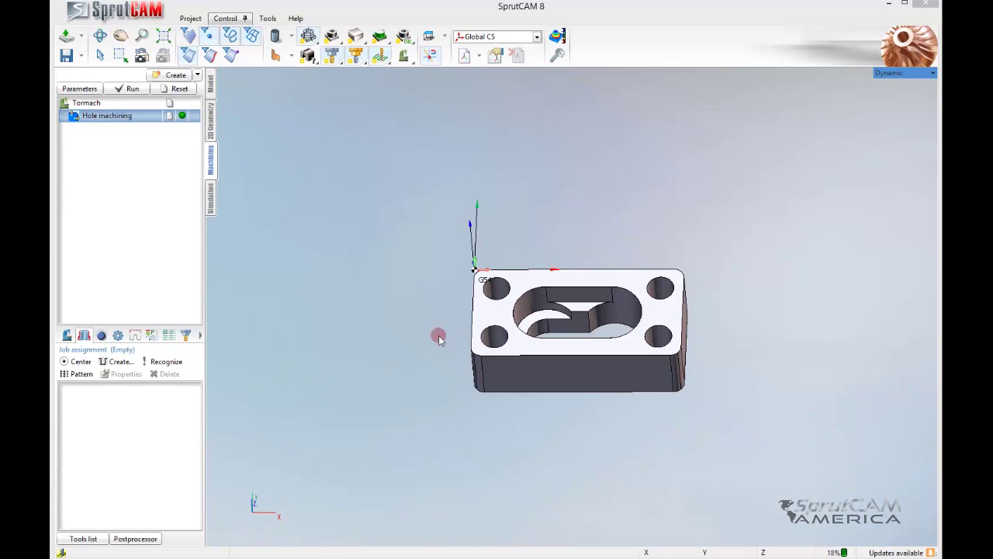
# Step: Examine the part's four corner holes, their counterbores and the central pocket from the top and underside
pyautogui.moveTo(489, 336); pyautogui.dragTo(371, 333, button='middle')
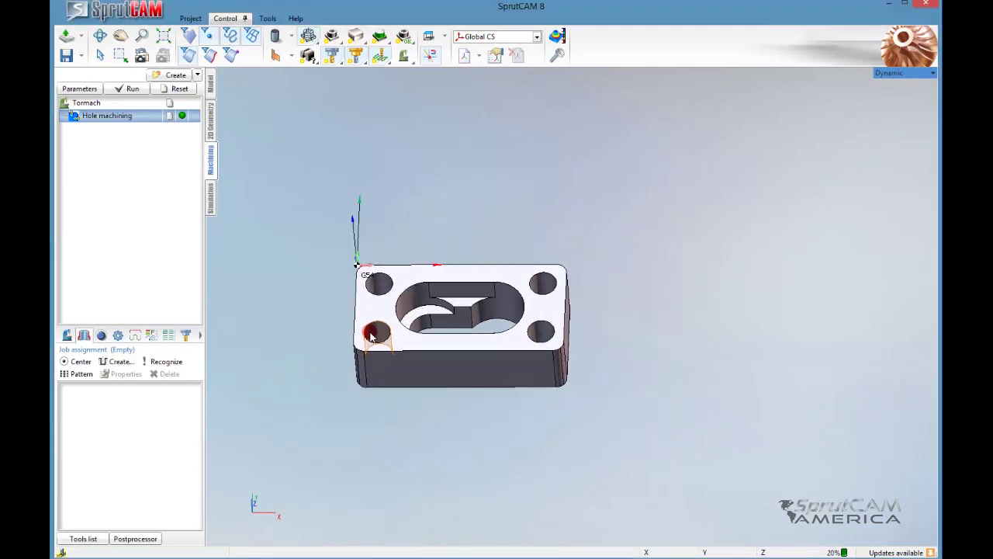
pyautogui.scroll(-2, 371, 333)
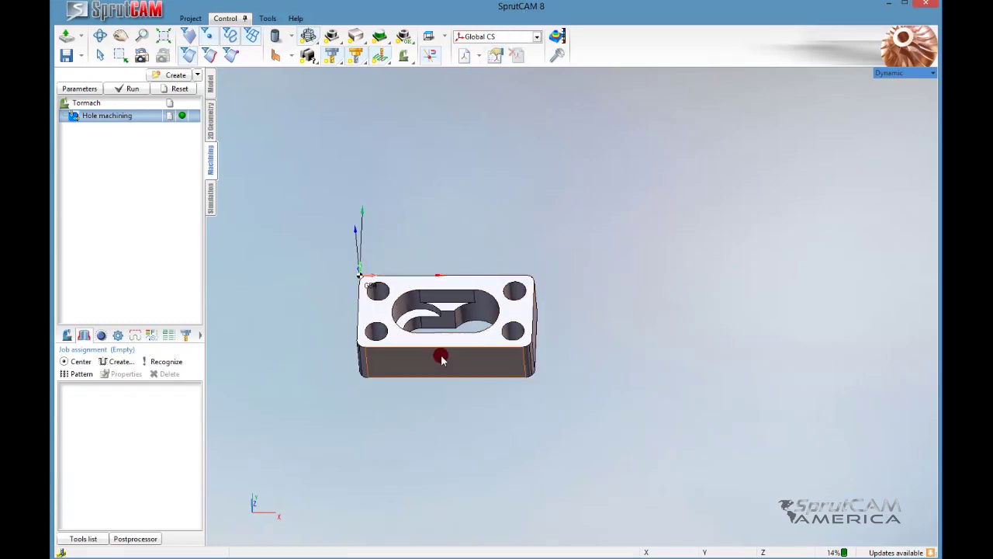
pyautogui.moveTo(442, 357); pyautogui.dragTo(450, 324, button='middle')
pyautogui.scroll(2, 407, 291)
pyautogui.scroll(2, 407, 291)
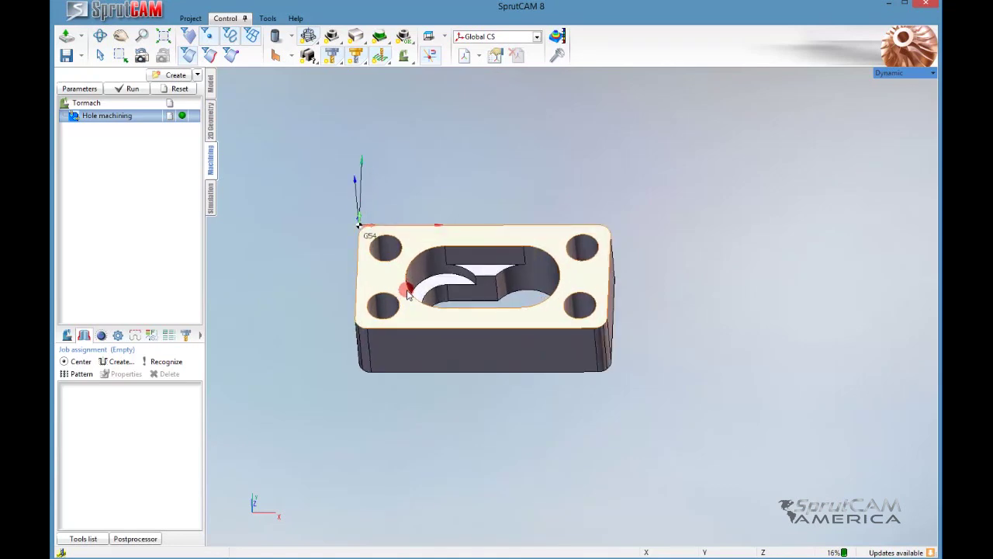
pyautogui.moveTo(408, 291); pyautogui.dragTo(428, 302, button='middle')
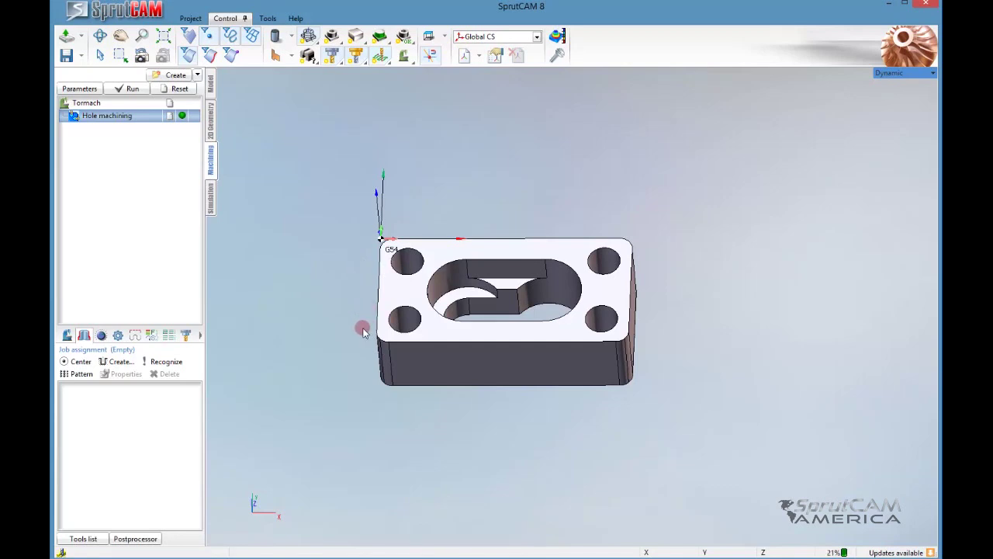
pyautogui.moveTo(362, 328); pyautogui.dragTo(362, 306, button='middle')
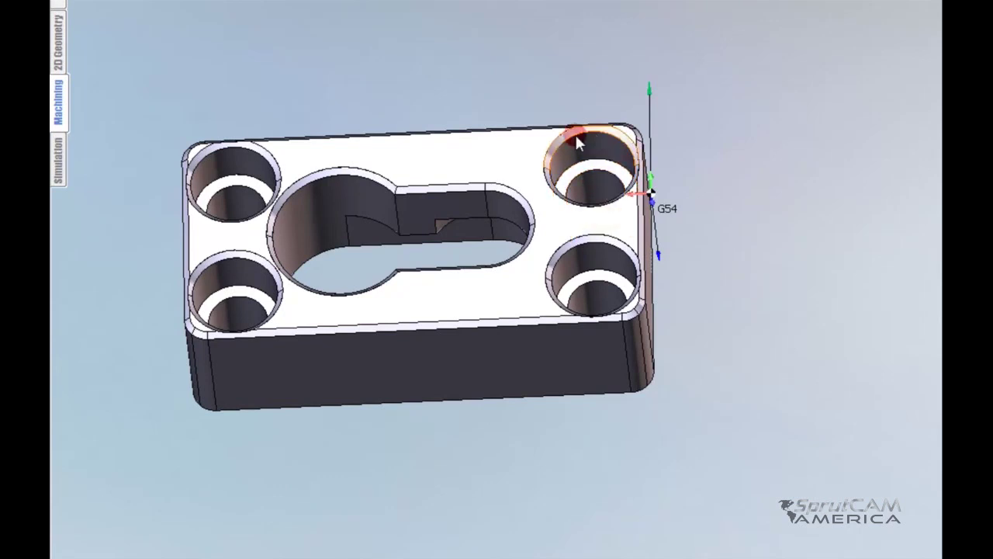
pyautogui.click(225, 309)
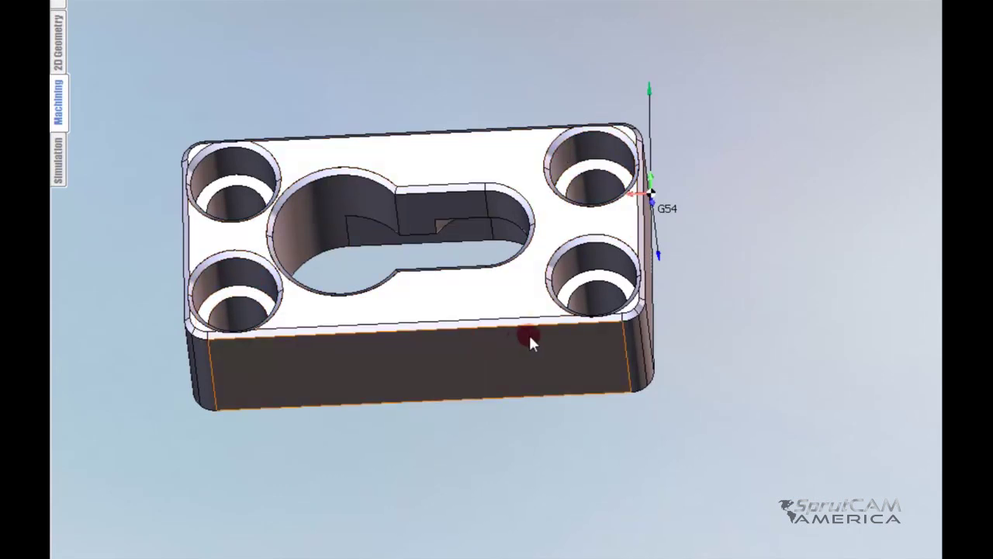
pyautogui.click(579, 286)
pyautogui.moveTo(468, 246); pyautogui.dragTo(438, 285, button='right')
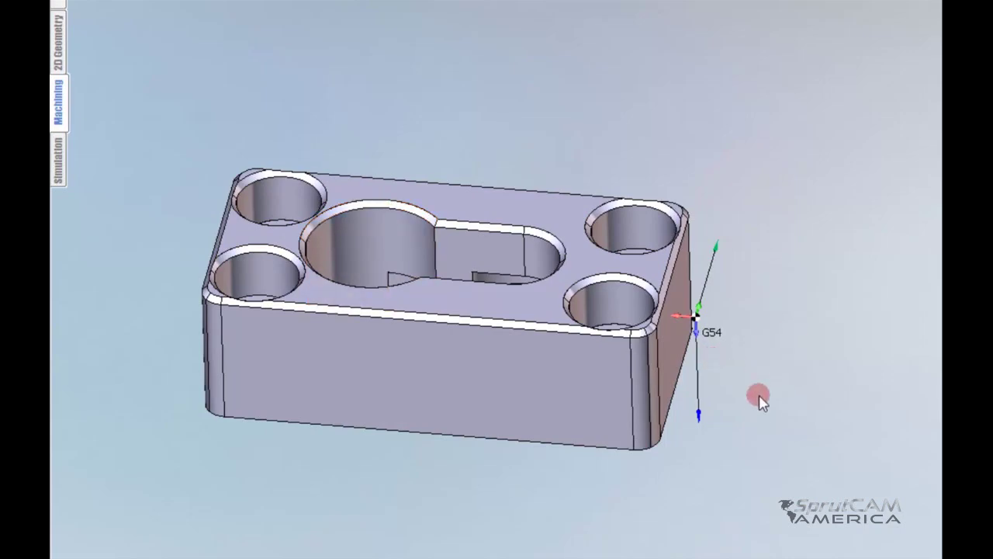
pyautogui.moveTo(745, 408); pyautogui.dragTo(324, 84, button='right')
pyautogui.moveTo(398, 113); pyautogui.dragTo(358, 226, button='middle')
pyautogui.scroll(3, 360, 257)
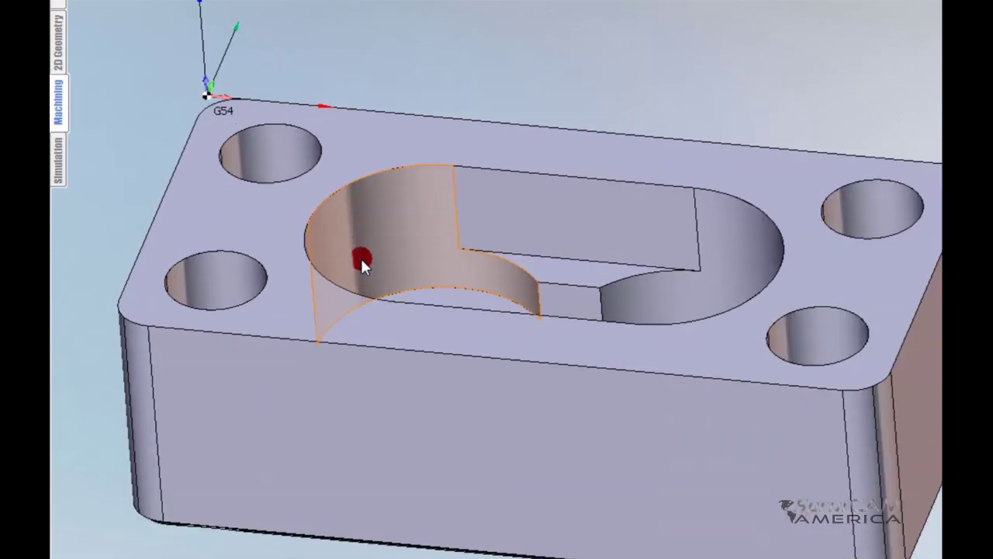
pyautogui.scroll(-2, 360, 257)
pyautogui.moveTo(368, 276); pyautogui.dragTo(378, 366, button='right')
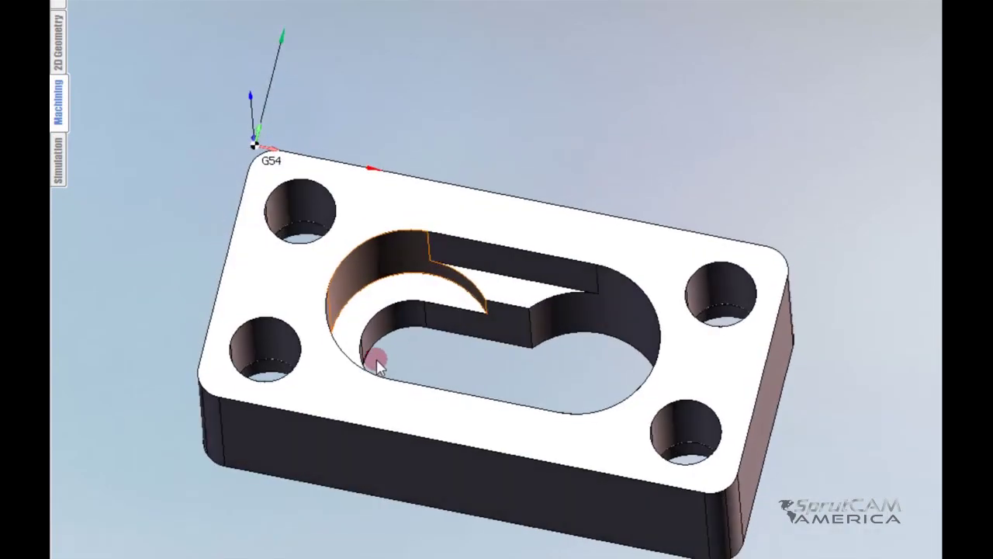
pyautogui.moveTo(378, 367); pyautogui.dragTo(350, 224, button='right')
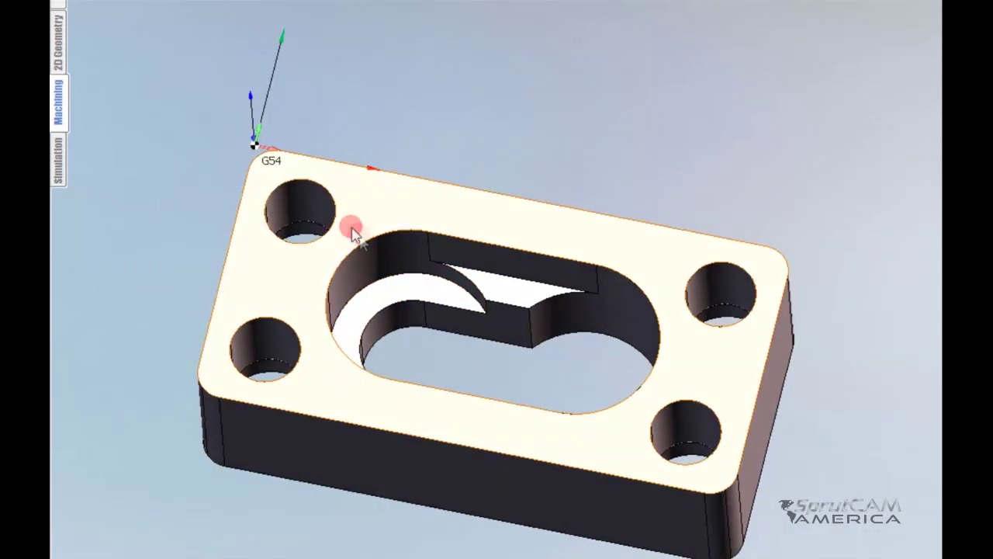
# Step: Select the four corner hole faces on the top side to check their diameter and depth, and clear the selection
pyautogui.click(324, 215)
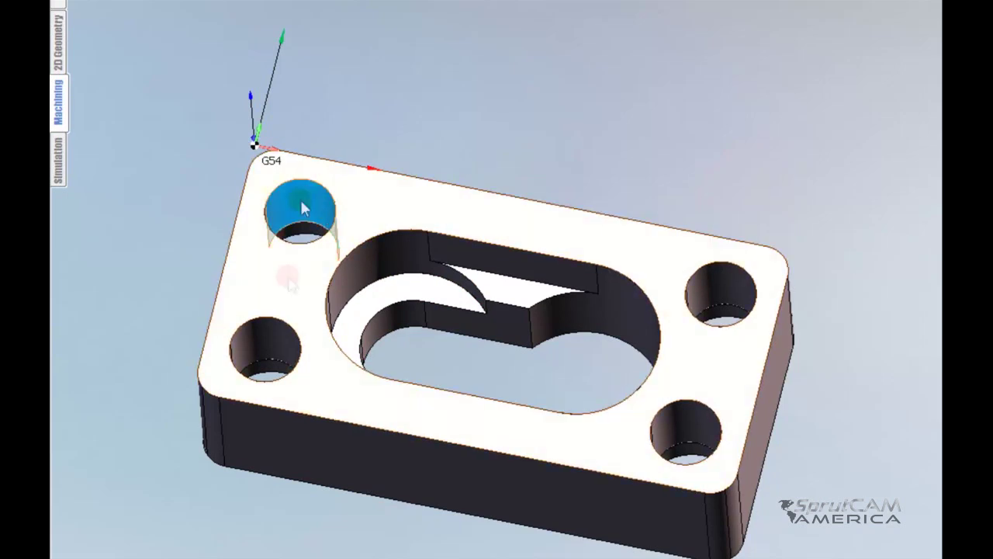
pyautogui.click(302, 175)
pyautogui.click(301, 187)
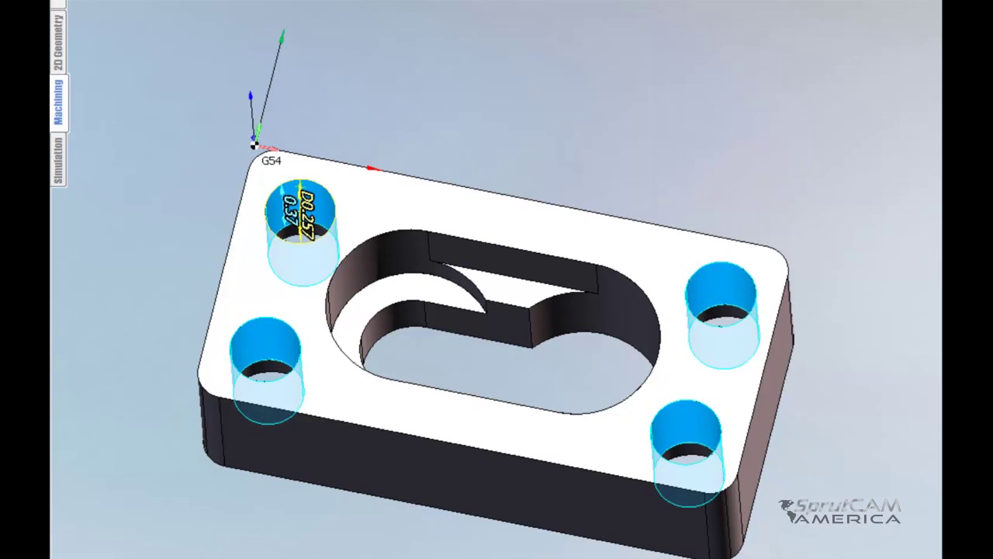
pyautogui.click(193, 167)
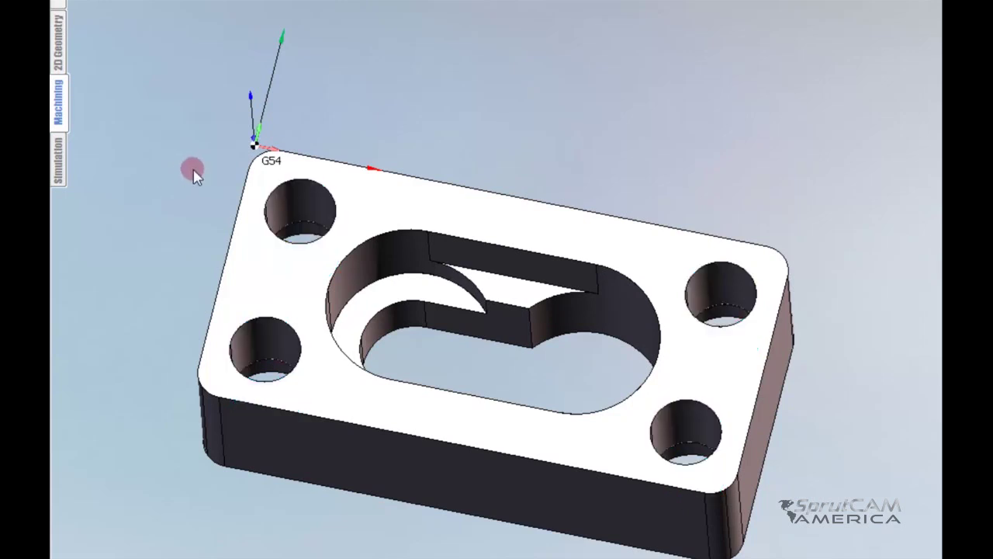
pyautogui.moveTo(341, 299); pyautogui.dragTo(338, 214, button='middle')
pyautogui.moveTo(408, 303); pyautogui.dragTo(421, 264, button='middle')
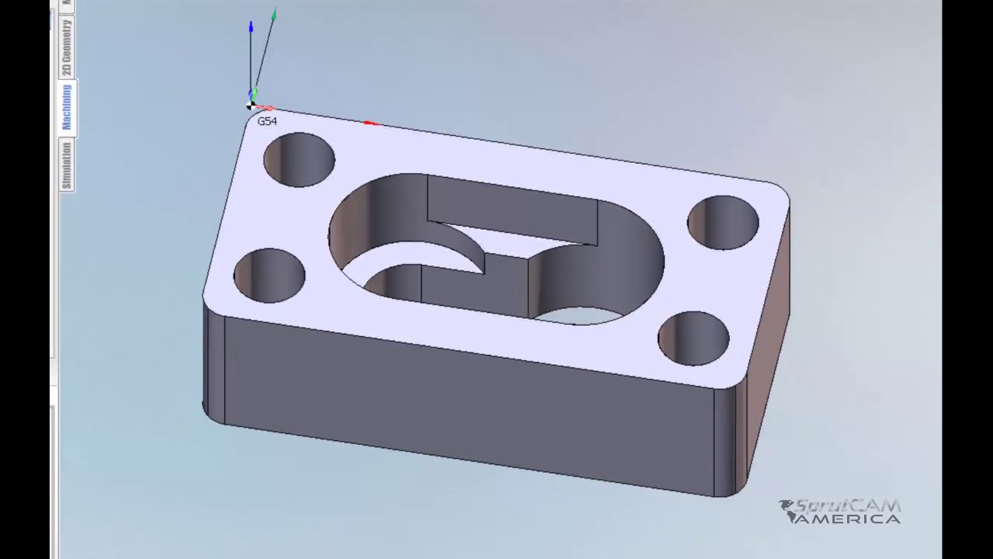
pyautogui.click(219, 82)
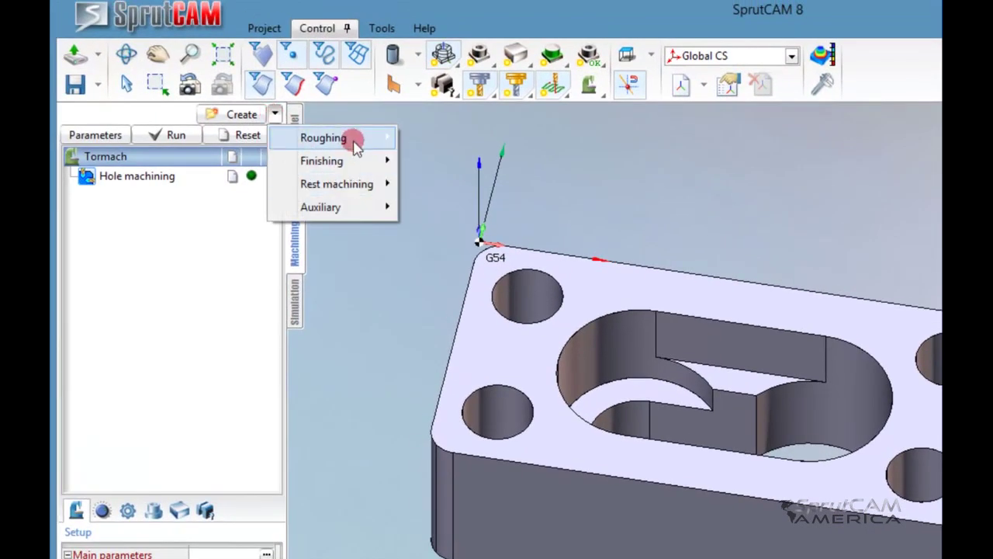
pyautogui.moveTo(355, 140)
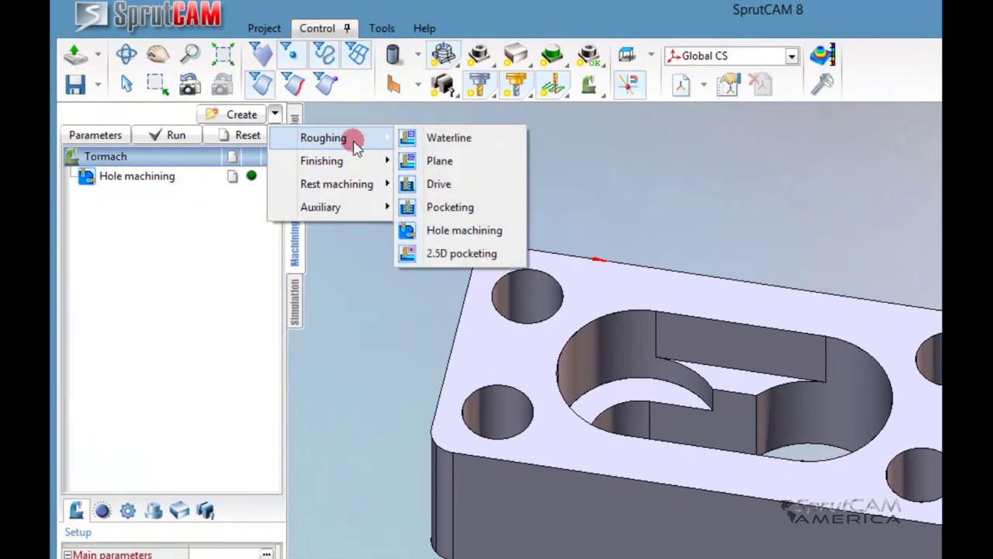
pyautogui.click(429, 236)
# Step: Select the four corner hole faces and add them as centers to the Hole machining operation's job assignment
pyautogui.click(107, 183)
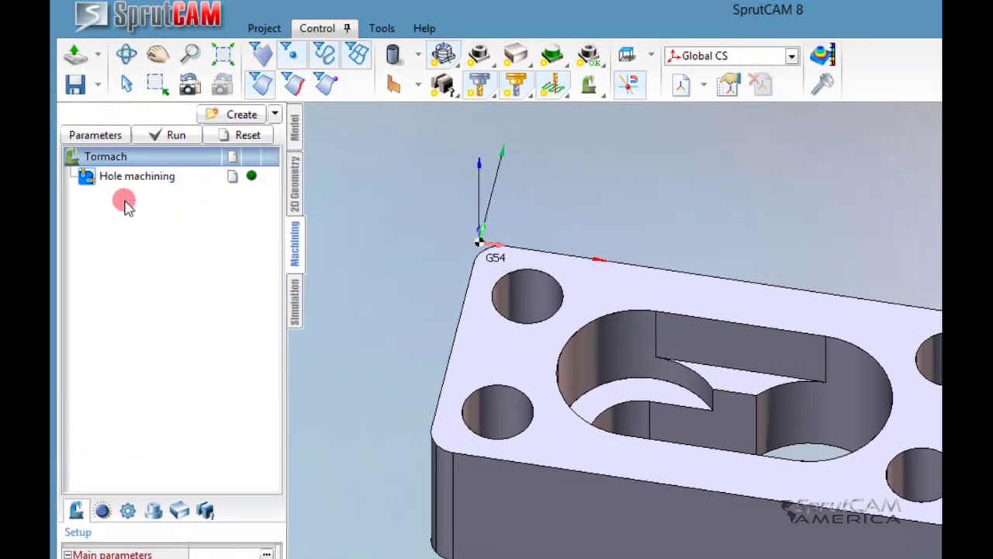
pyautogui.click(133, 180)
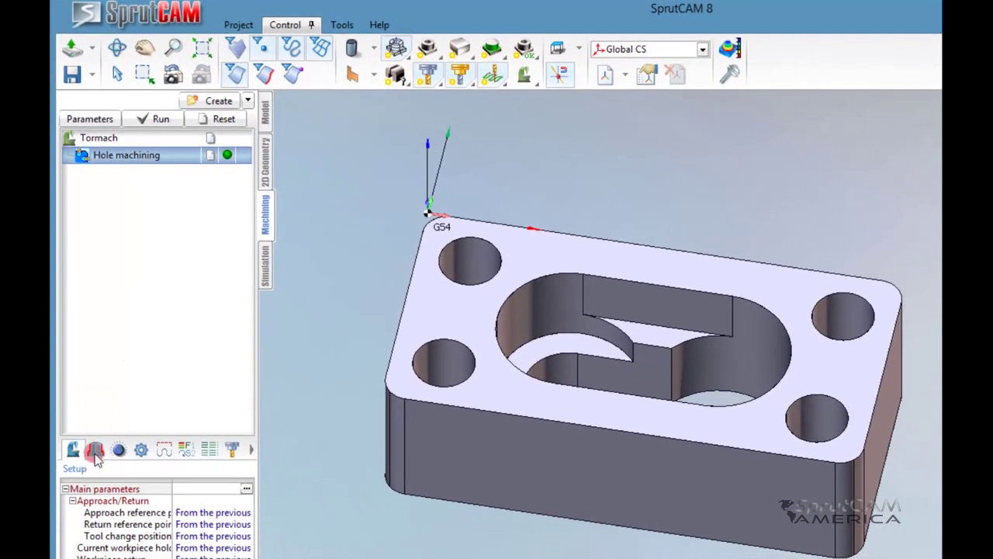
pyautogui.click(96, 450)
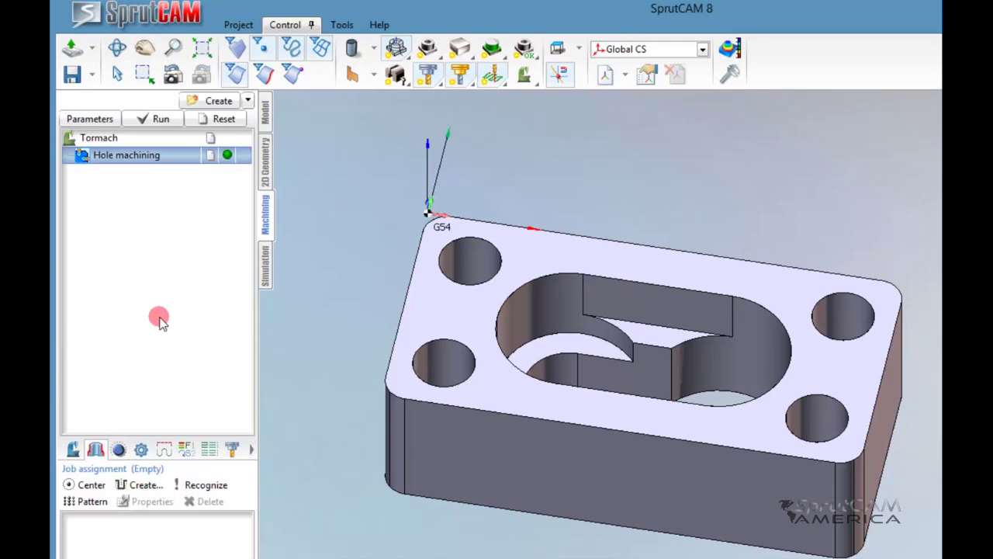
pyautogui.click(472, 261)
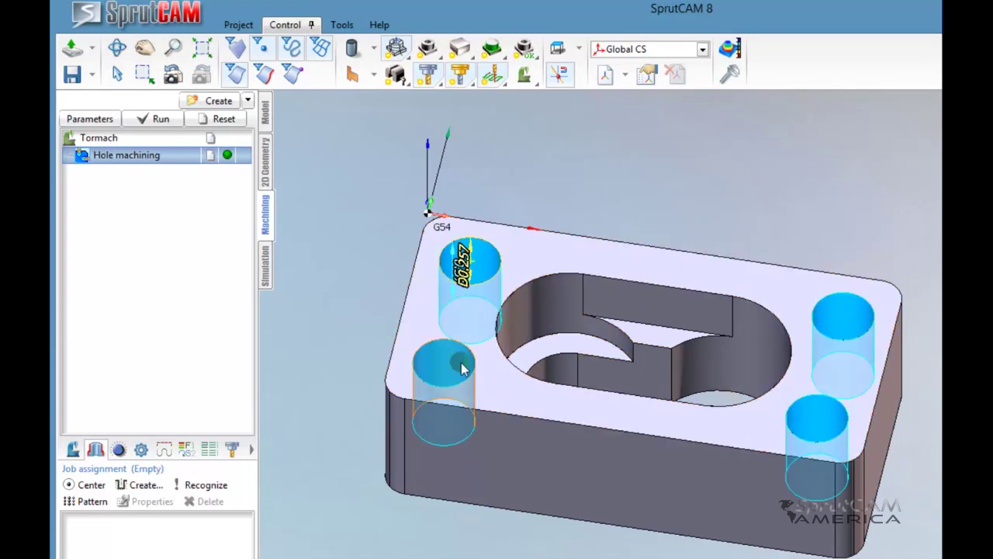
pyautogui.click(388, 340)
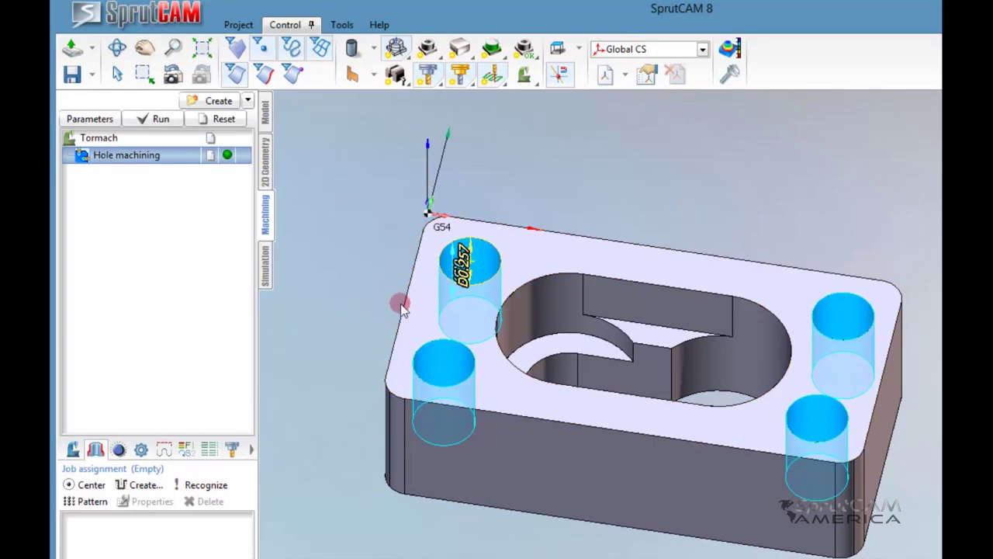
pyautogui.click(865, 284)
pyautogui.click(790, 475)
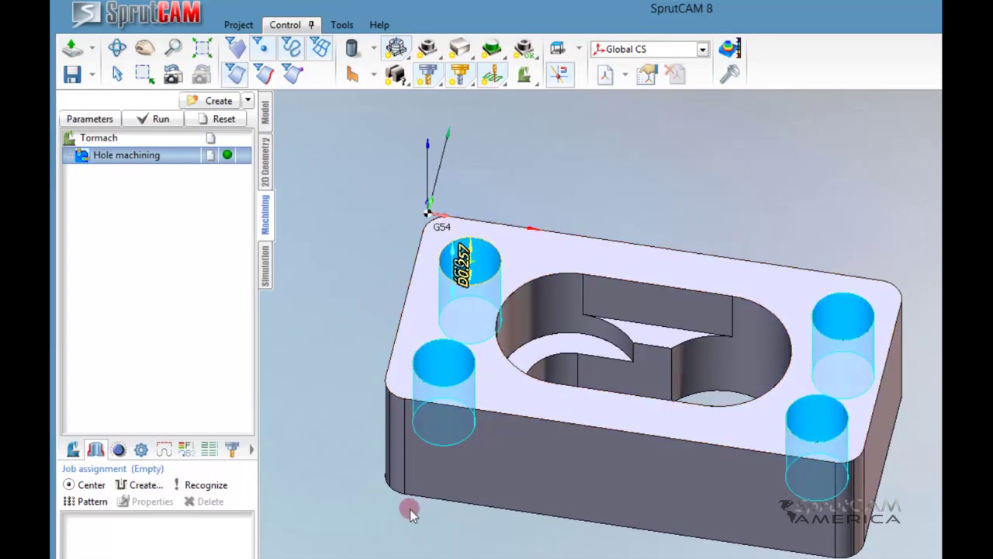
pyautogui.click(90, 485)
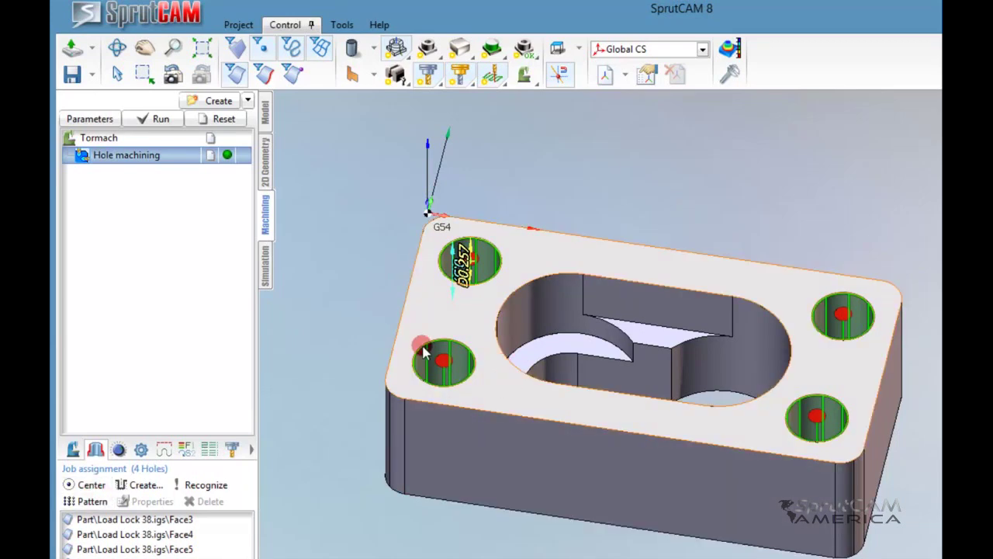
# Step: Examine the direction markers of the four assigned holes from the top face and the counterbored underside
pyautogui.moveTo(369, 317); pyautogui.dragTo(376, 325, button='middle')
pyautogui.moveTo(376, 325); pyautogui.dragTo(413, 373, button='right')
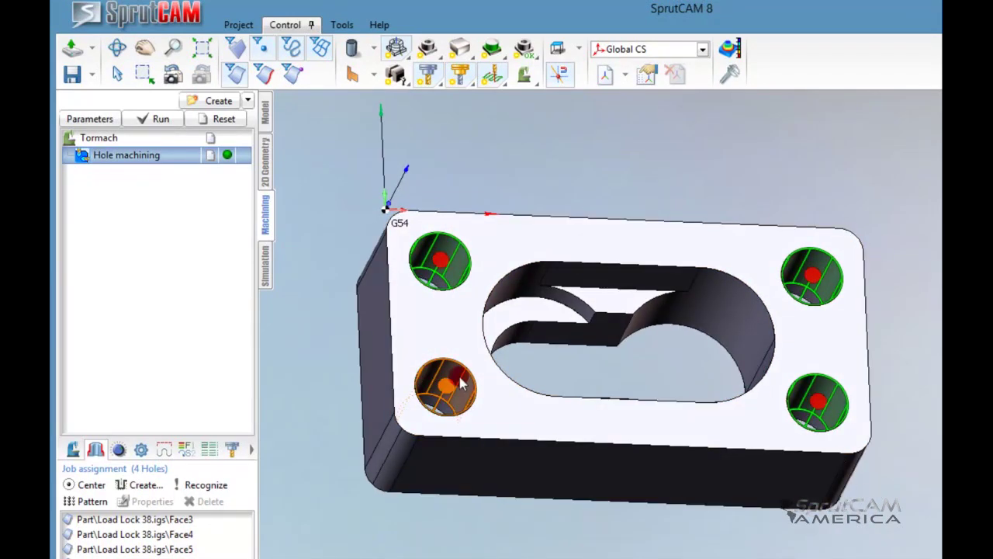
pyautogui.moveTo(471, 443); pyautogui.dragTo(444, 183, button='middle')
pyautogui.moveTo(541, 240); pyautogui.dragTo(513, 320, button='middle')
pyautogui.moveTo(513, 320); pyautogui.dragTo(519, 199, button='right')
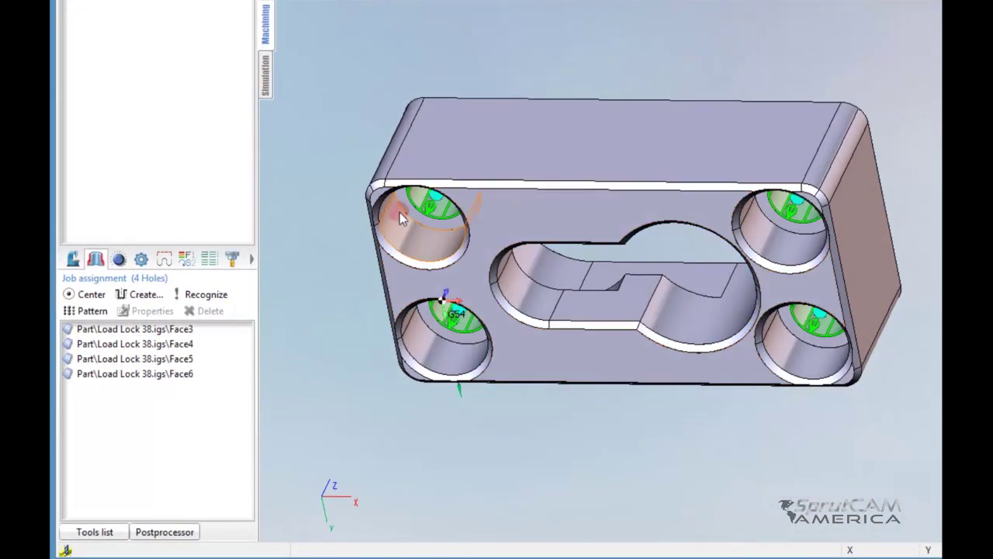
pyautogui.moveTo(432, 218); pyautogui.dragTo(426, 381, button='right')
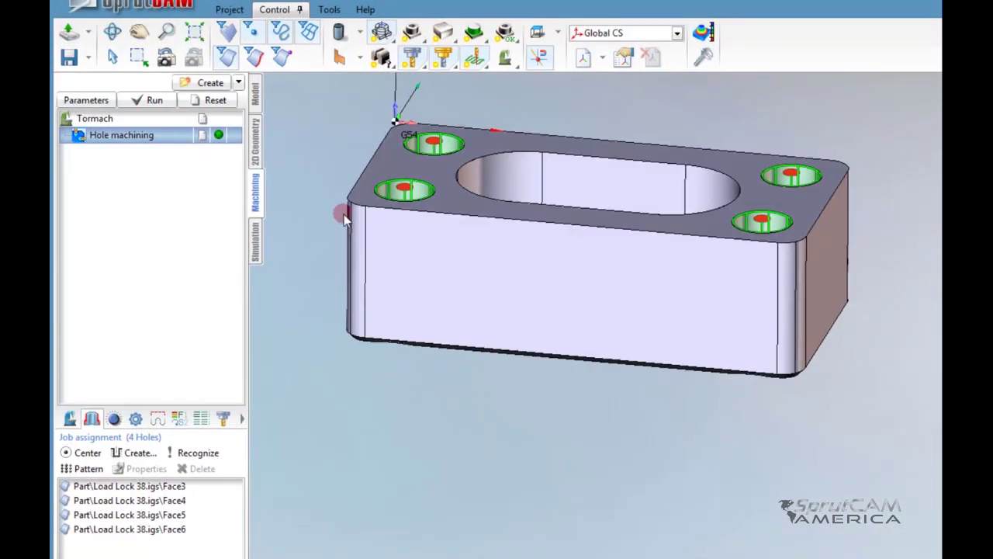
pyautogui.moveTo(347, 214); pyautogui.dragTo(333, 294, button='middle')
pyautogui.scroll(2, 441, 280)
pyautogui.scroll(-1, 440, 281)
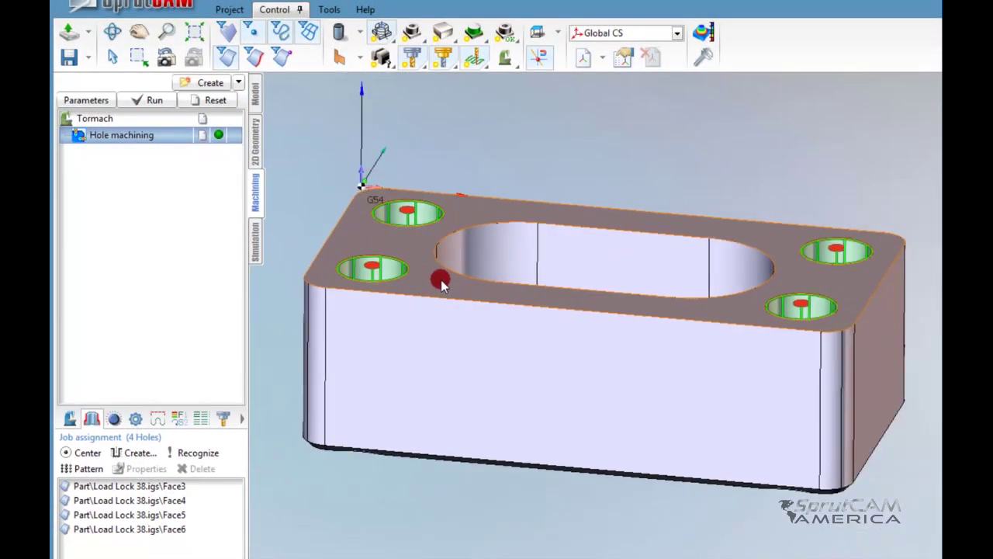
pyautogui.moveTo(440, 286); pyautogui.dragTo(445, 292, button='right')
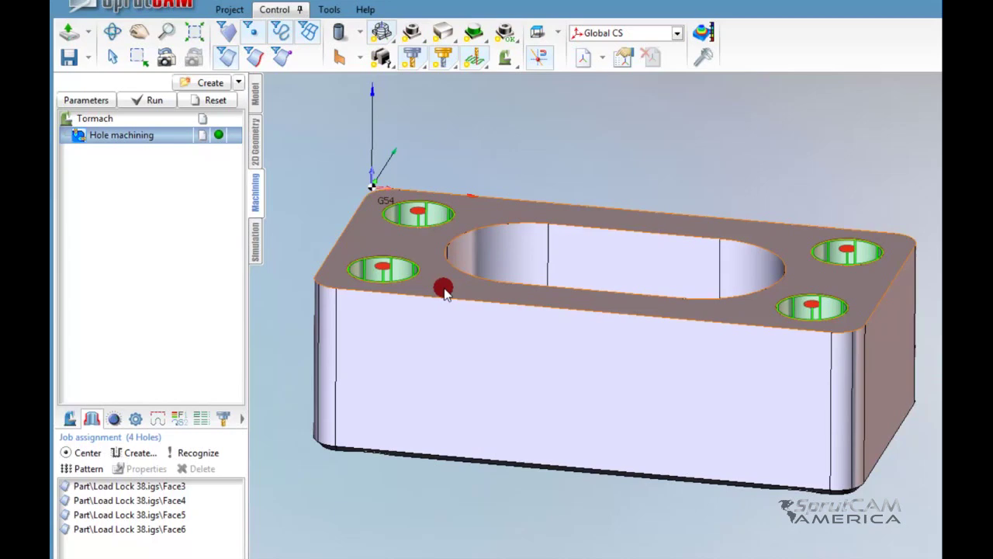
pyautogui.moveTo(444, 288); pyautogui.dragTo(532, 473, button='middle')
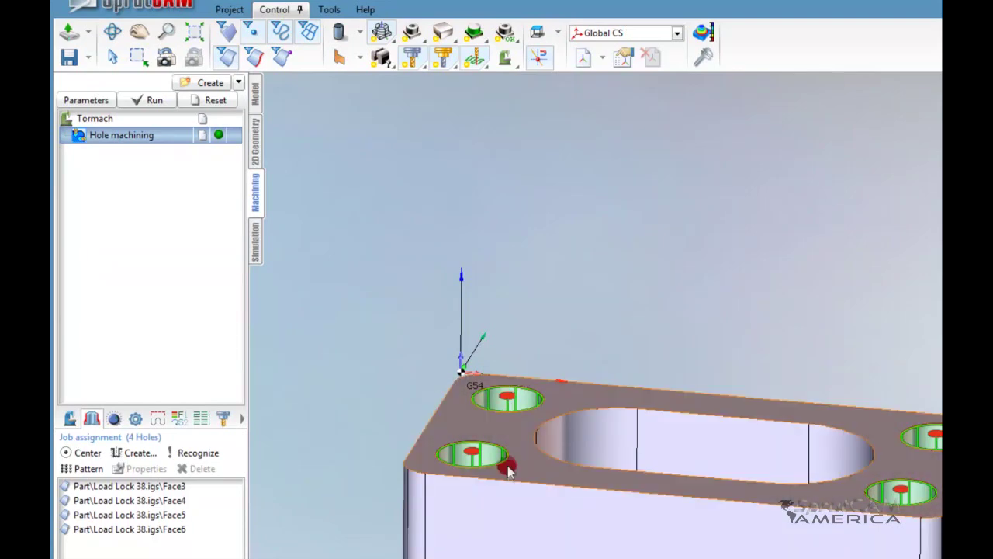
pyautogui.moveTo(509, 472); pyautogui.dragTo(479, 408, button='middle')
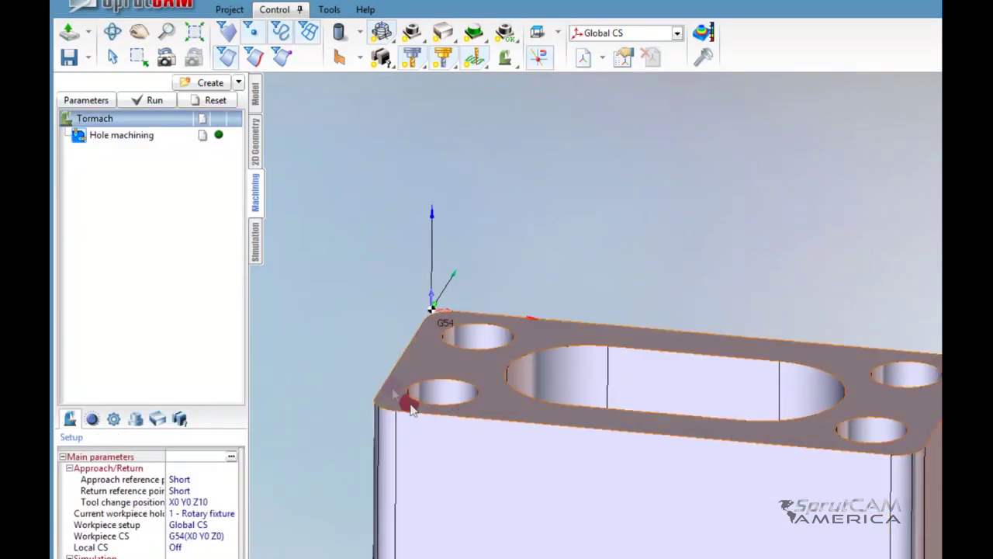
# Step: Return to the Hole machining job assignment and reverse the assigned holes' drilling direction to start from the counterbored underside
pyautogui.click(122, 136)
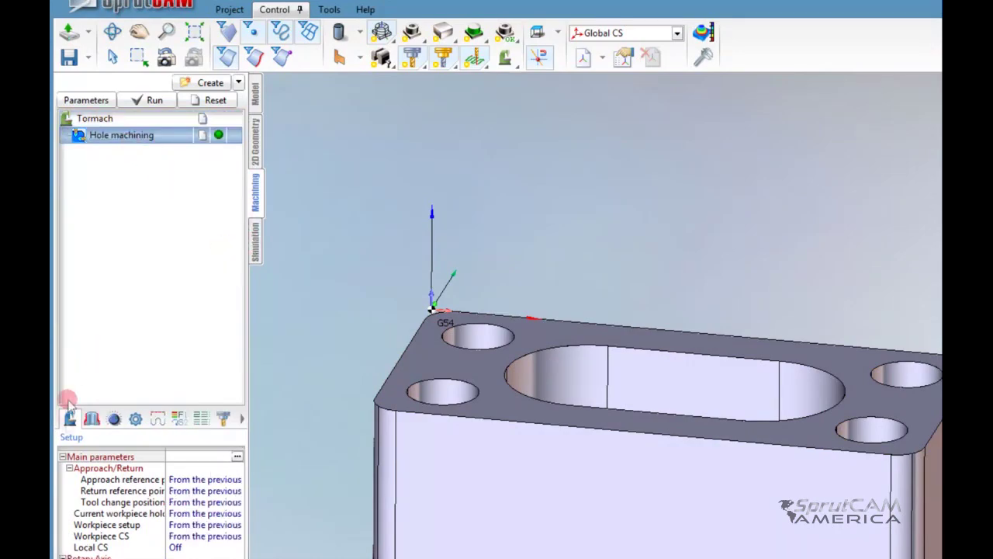
pyautogui.click(89, 419)
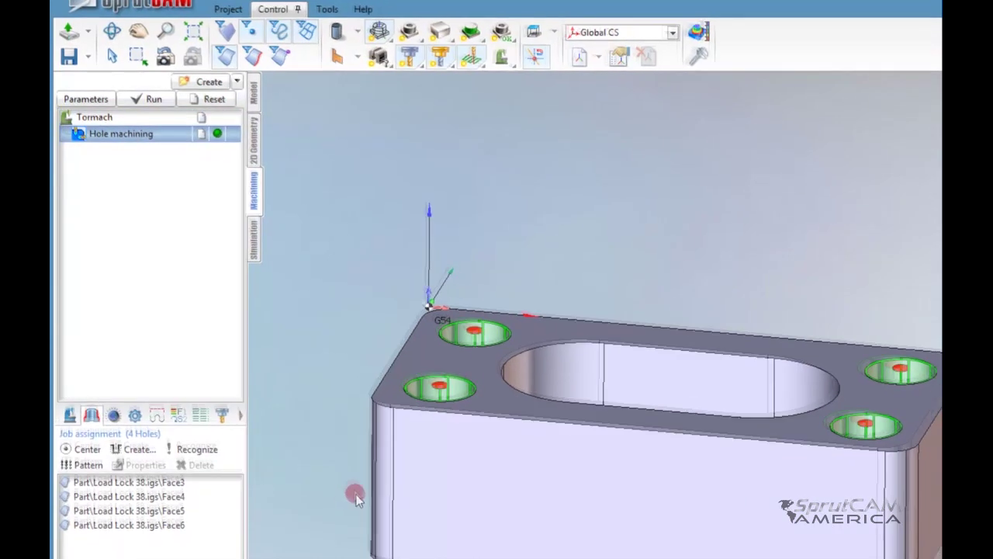
pyautogui.moveTo(359, 497); pyautogui.dragTo(358, 386, button='middle')
pyautogui.moveTo(317, 329); pyautogui.dragTo(337, 279)
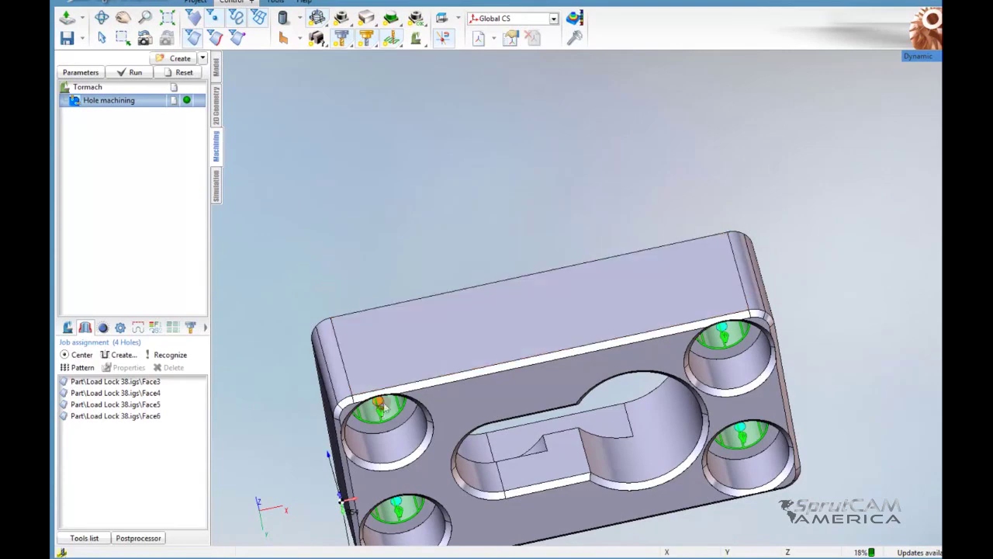
pyautogui.click(381, 415)
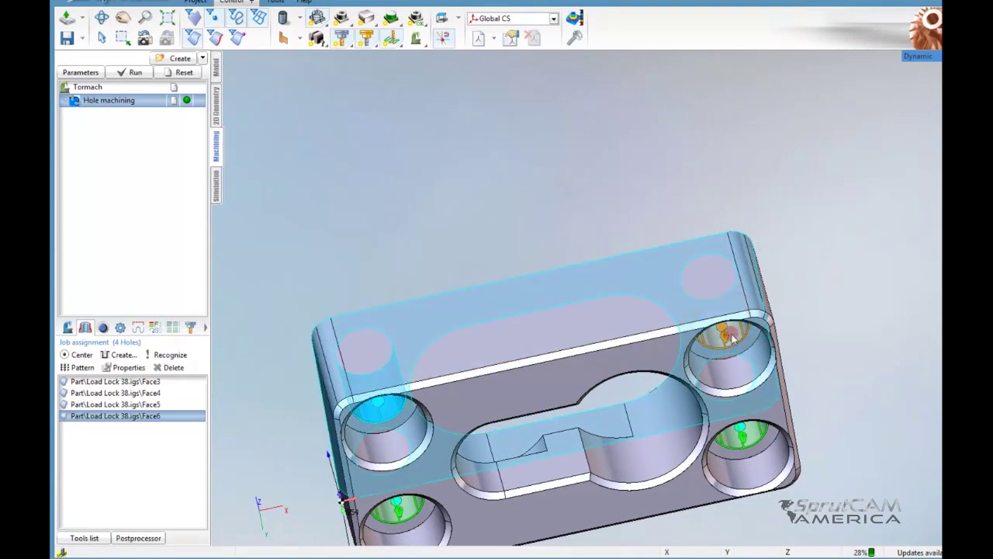
pyautogui.moveTo(555, 333); pyautogui.dragTo(536, 221, button='middle')
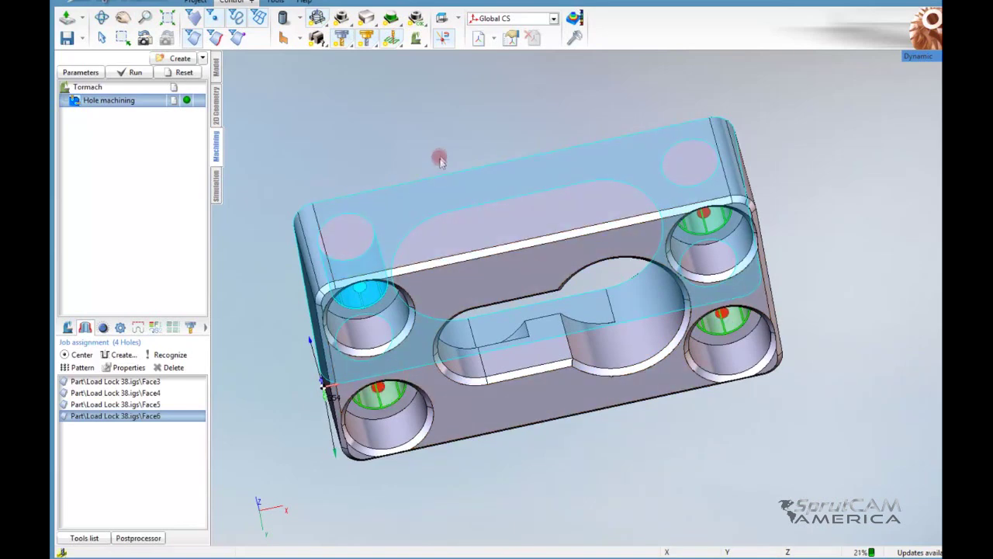
# Step: Flip the upward direction markers of the four assigned holes on the top face so drilling approaches from the counterbored underside
pyautogui.moveTo(439, 155); pyautogui.dragTo(451, 300, button='right')
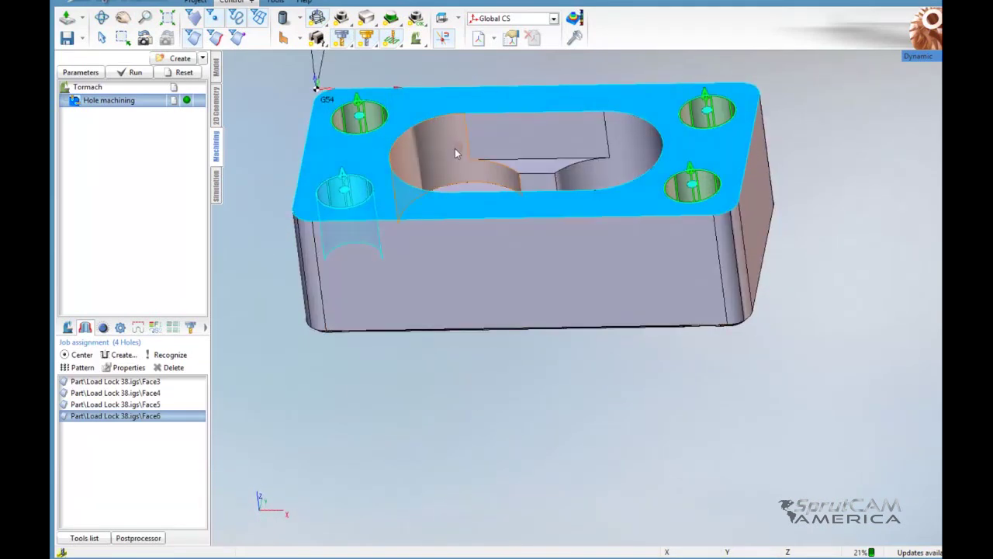
pyautogui.moveTo(455, 148); pyautogui.dragTo(465, 213, button='right')
pyautogui.click(464, 105)
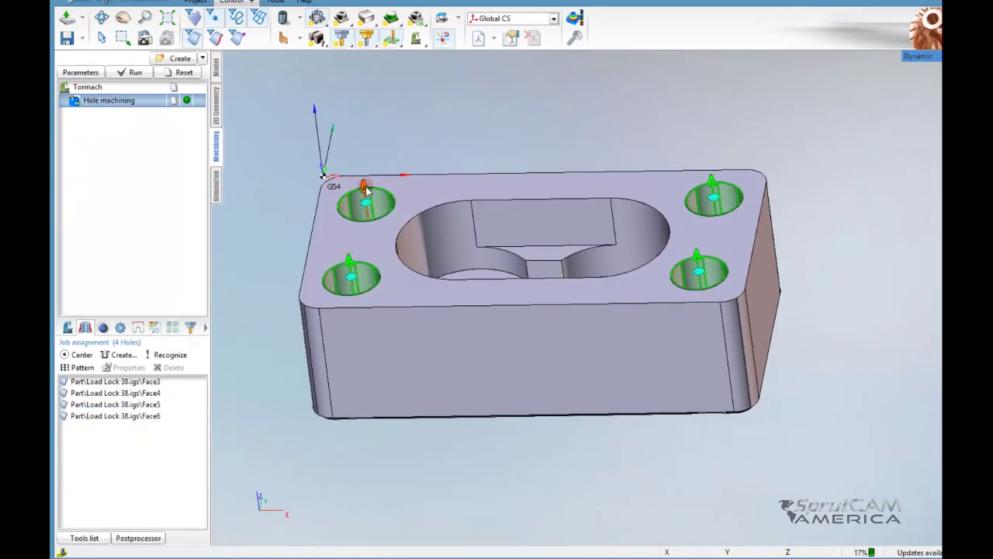
pyautogui.click(349, 264)
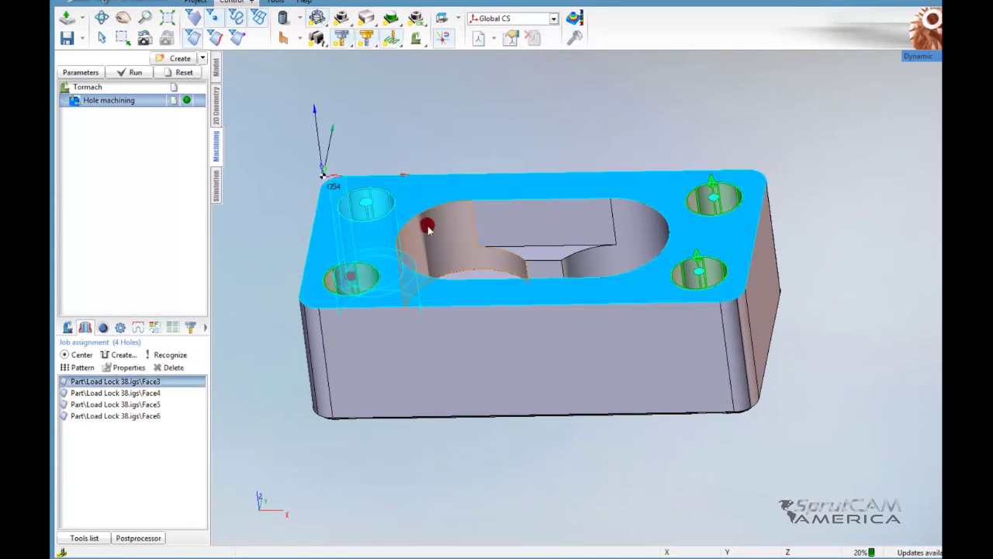
pyautogui.click(712, 187)
pyautogui.click(799, 231)
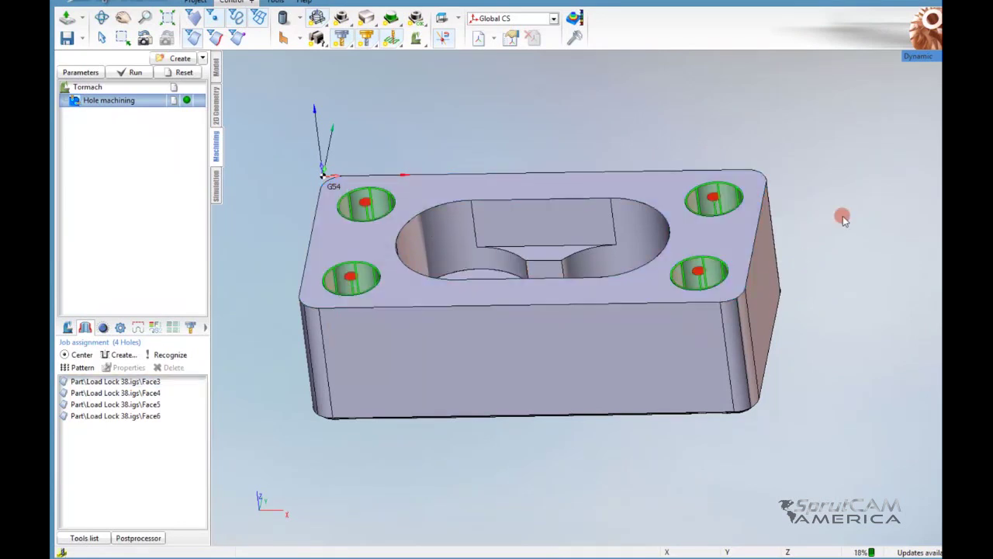
# Step: Calculate the Hole machining toolpath and examine its approach moves relative to the reversed holes
pyautogui.click(140, 76)
pyautogui.scroll(-5, 287, 251)
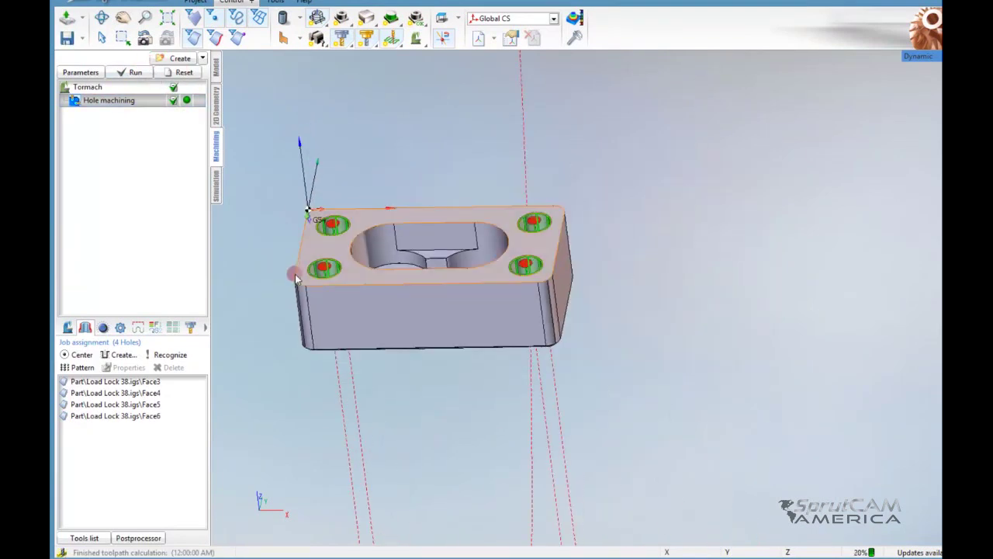
pyautogui.moveTo(319, 269)
pyautogui.mouseDown(button='middle')
pyautogui.moveTo(412, 257)
pyautogui.moveTo(331, 276)
pyautogui.mouseUp(button='middle')
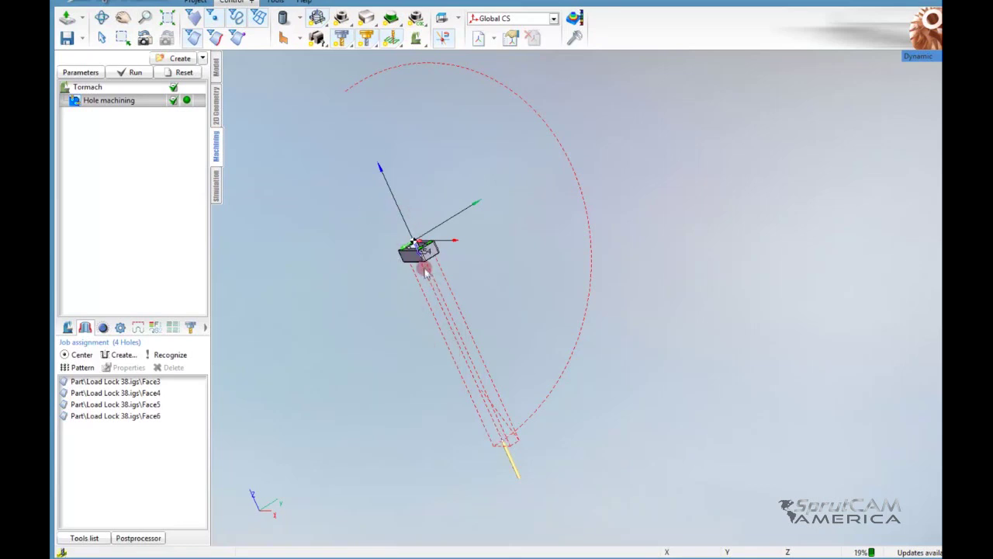
pyautogui.moveTo(426, 270)
pyautogui.mouseDown(button='right')
pyautogui.moveTo(454, 287)
pyautogui.moveTo(535, 302)
pyautogui.moveTo(533, 281)
pyautogui.moveTo(455, 287)
pyautogui.moveTo(370, 316)
pyautogui.moveTo(428, 244)
pyautogui.moveTo(453, 266)
pyautogui.moveTo(475, 259)
pyautogui.moveTo(446, 270)
pyautogui.moveTo(459, 284)
pyautogui.moveTo(444, 233)
pyautogui.moveTo(437, 269)
pyautogui.mouseUp(button='right')
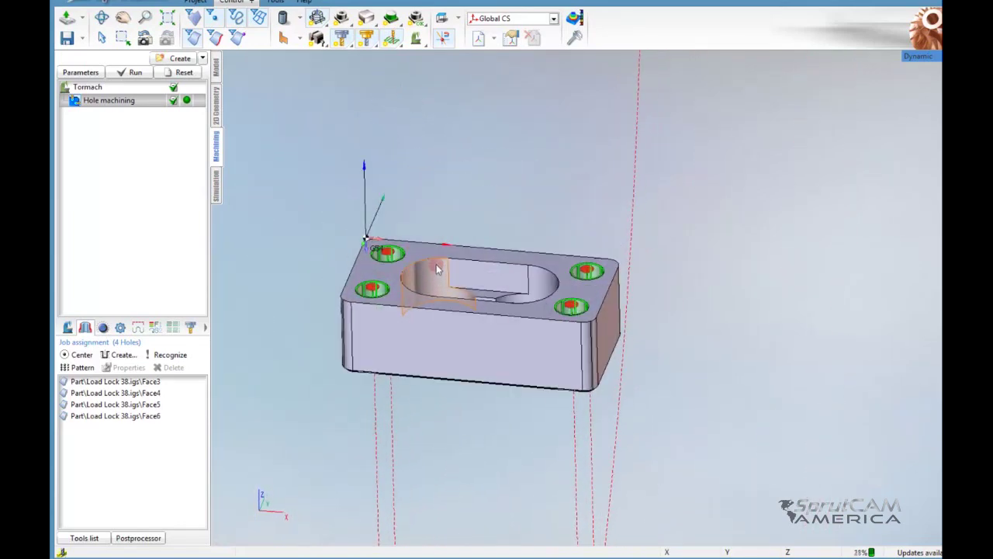
pyautogui.scroll(2, 436, 268)
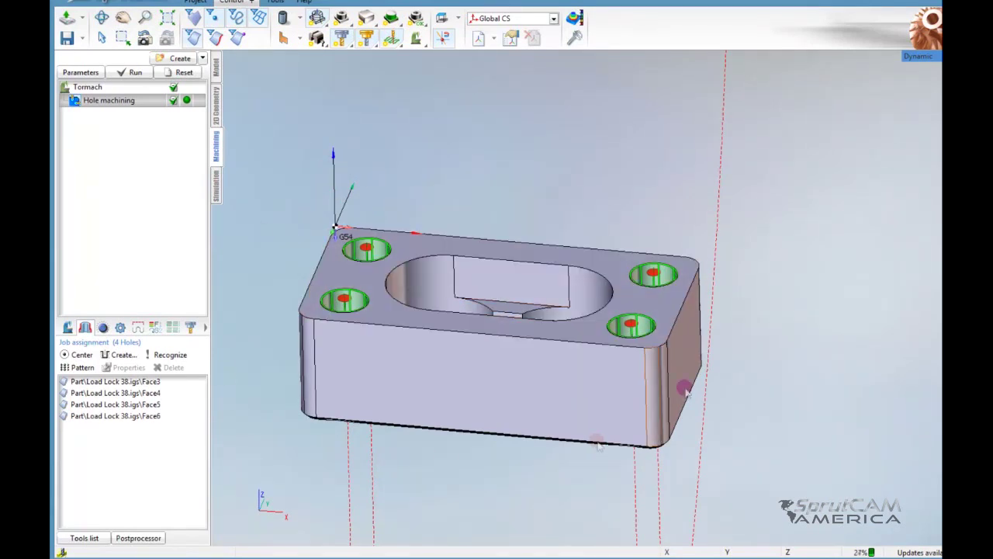
# Step: Flip the direction markers of the four holes from the underside so drilling starts at the top face again
pyautogui.moveTo(419, 475); pyautogui.dragTo(338, 242, button='right')
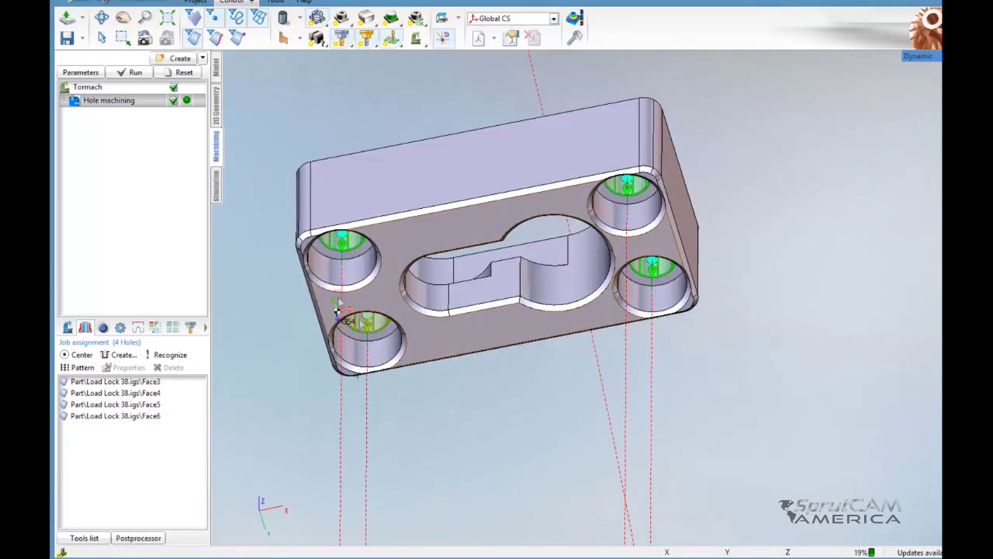
pyautogui.click(341, 246)
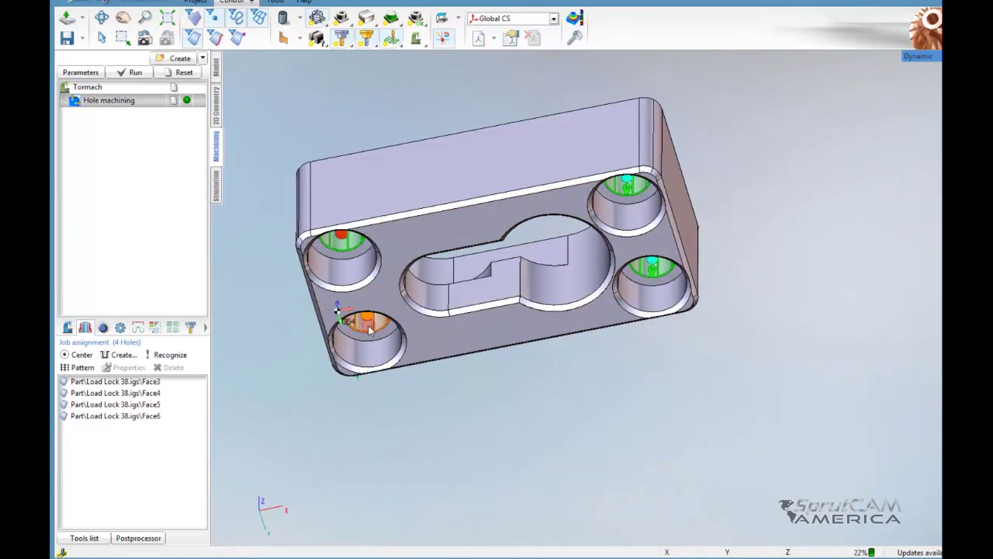
pyautogui.click(625, 193)
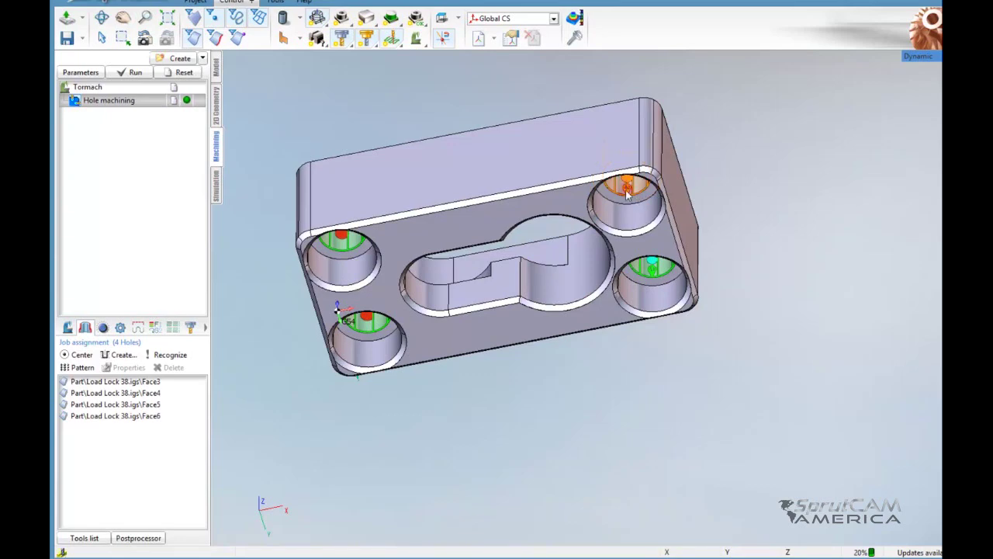
pyautogui.click(651, 278)
pyautogui.moveTo(450, 195); pyautogui.dragTo(446, 397, button='right')
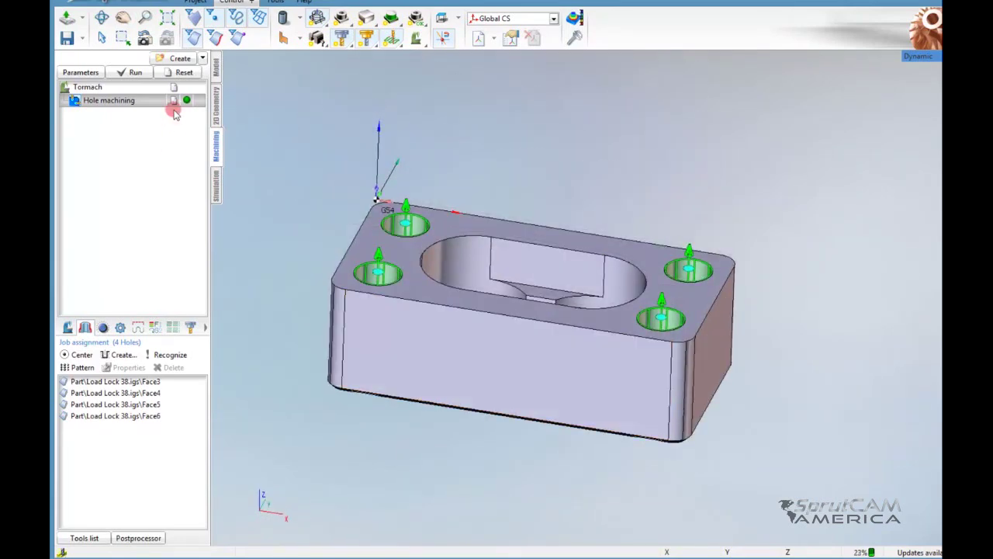
# Step: Recalculate the Hole machining toolpath and examine the tool's approach to the four holes from above
pyautogui.click(124, 72)
pyautogui.scroll(-5, 388, 183)
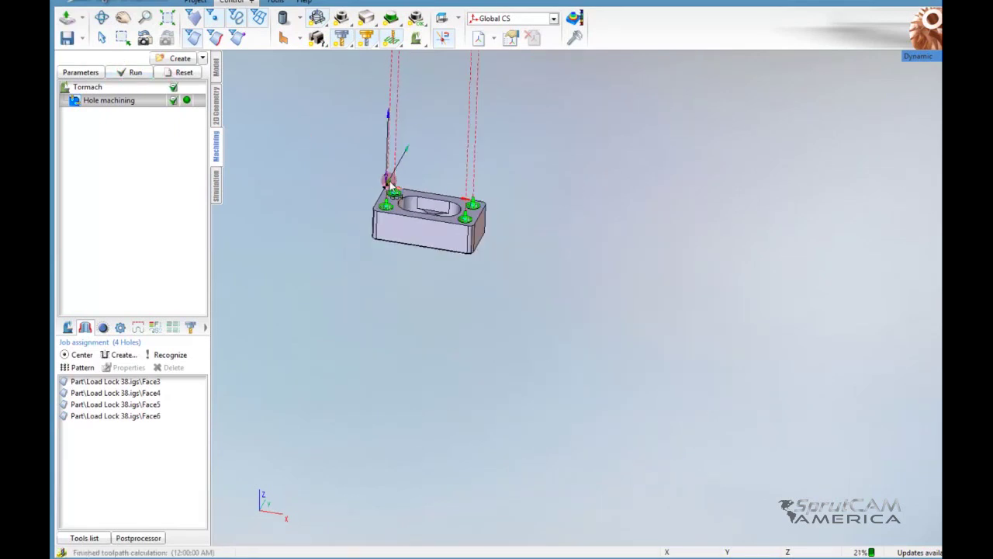
pyautogui.moveTo(390, 186); pyautogui.dragTo(392, 351, button='middle')
pyautogui.moveTo(392, 349); pyautogui.dragTo(380, 333, button='right')
pyautogui.scroll(-7, 379, 333)
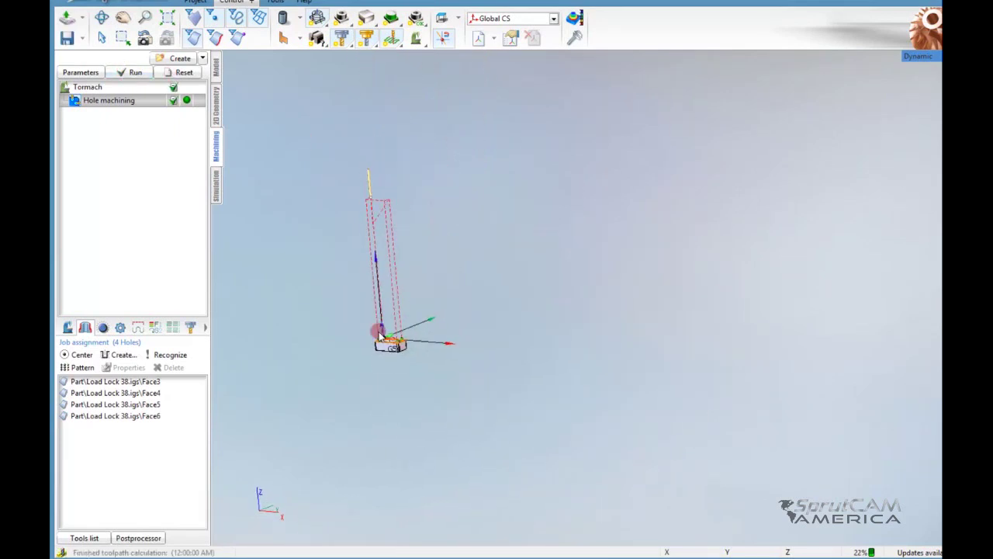
pyautogui.scroll(10, 380, 364)
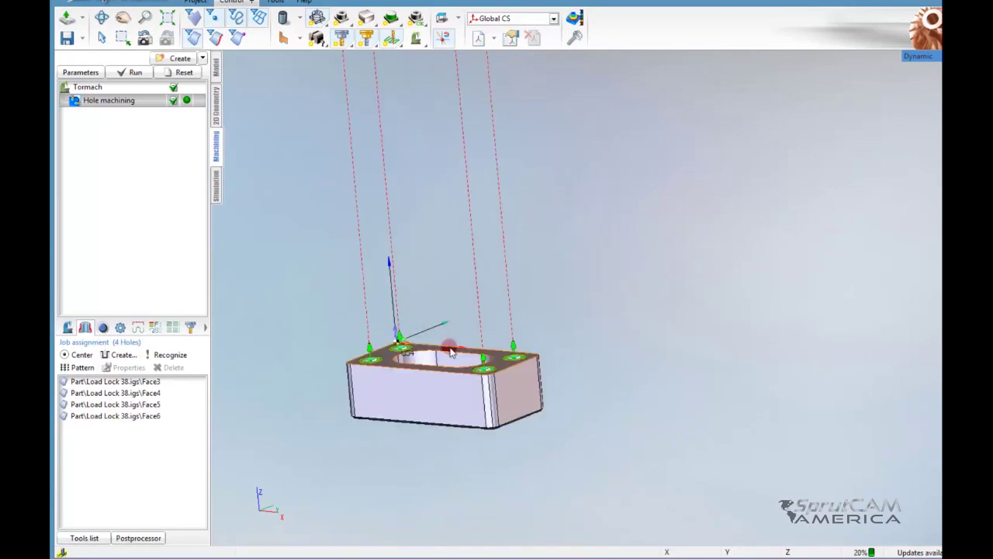
pyautogui.moveTo(512, 301); pyautogui.dragTo(530, 343, button='right')
pyautogui.moveTo(424, 367); pyautogui.dragTo(454, 356, button='middle')
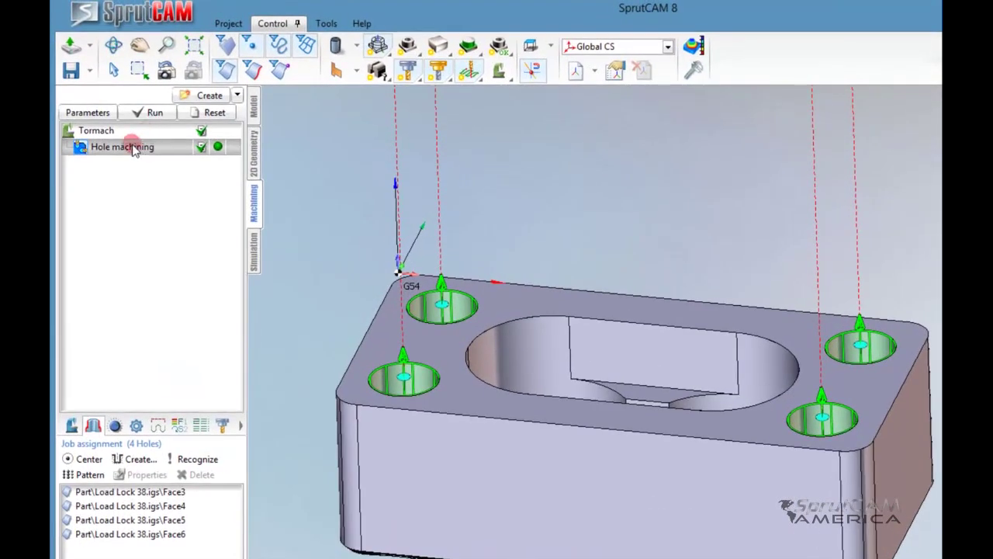
# Step: Open the Hole machining operation's parameters and set the drill diameter D to .25 inch
pyautogui.doubleClick(128, 148)
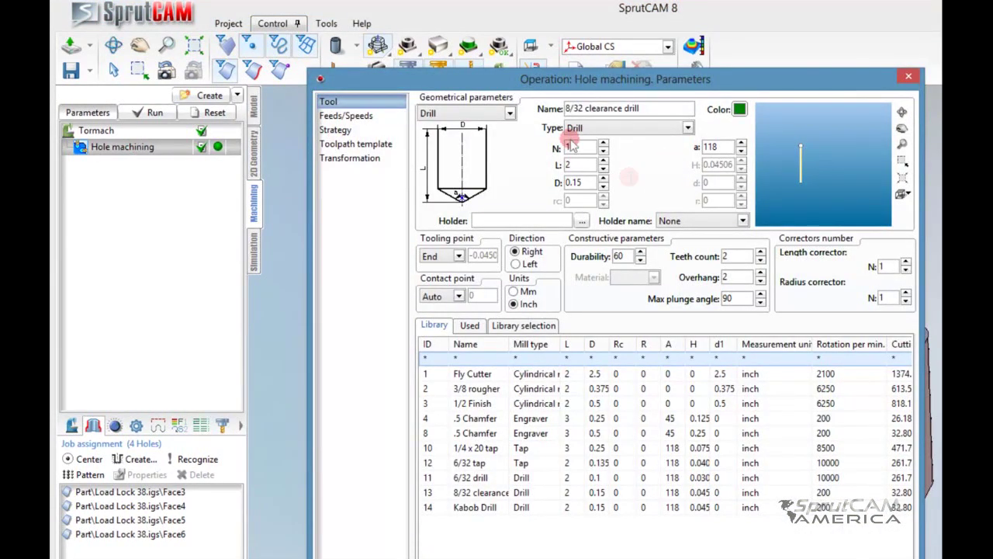
pyautogui.click(591, 185)
pyautogui.moveTo(587, 183); pyautogui.dragTo(559, 191)
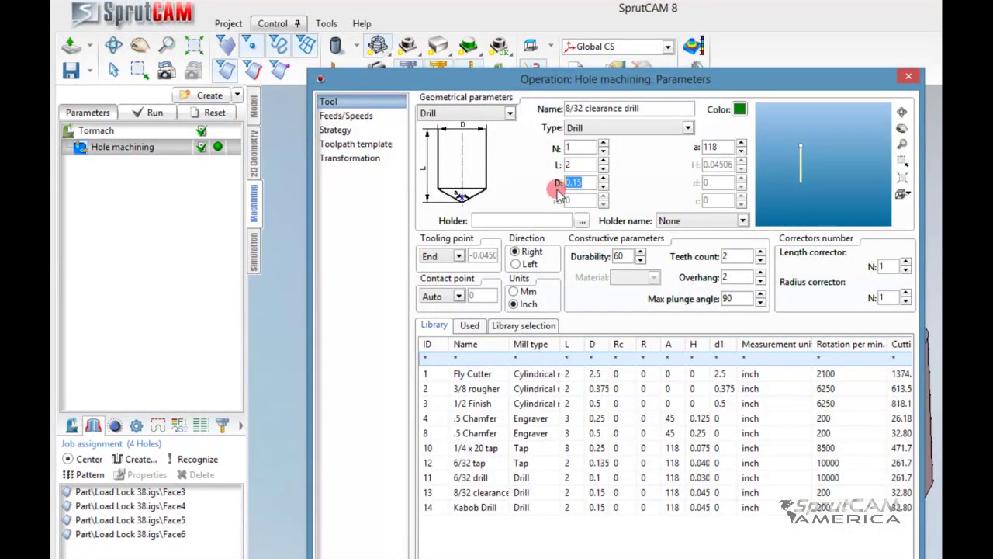
pyautogui.press('BackSpace')
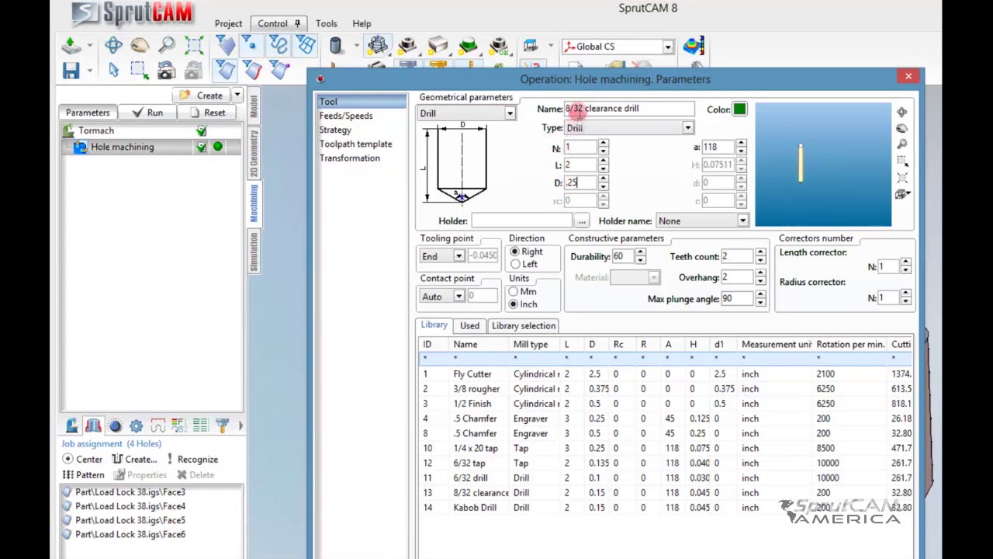
# Step: Rename the drill ".25 DRILL", add it to the tool library, and select its new library entry
pyautogui.moveTo(654, 108); pyautogui.dragTo(549, 128)
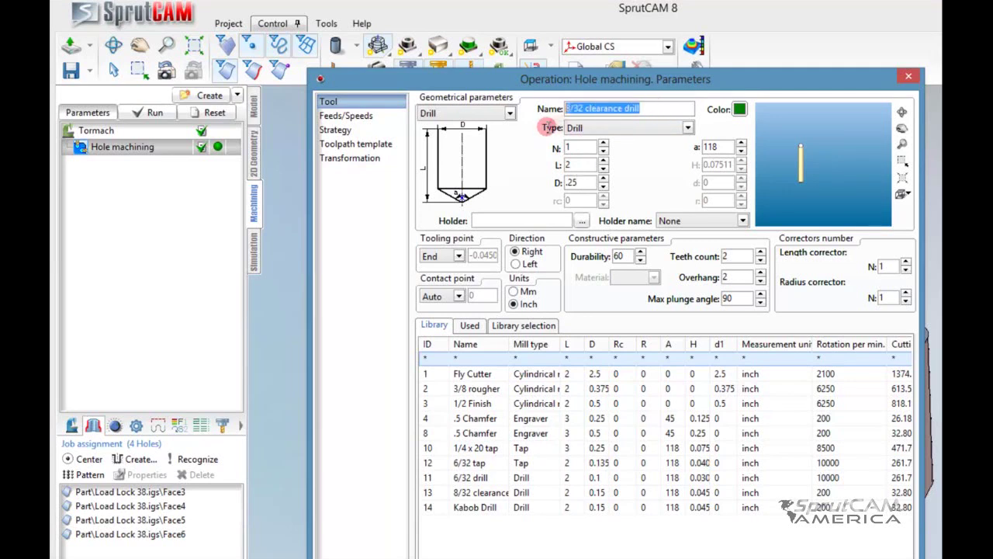
pyautogui.write('.25 DRILL')
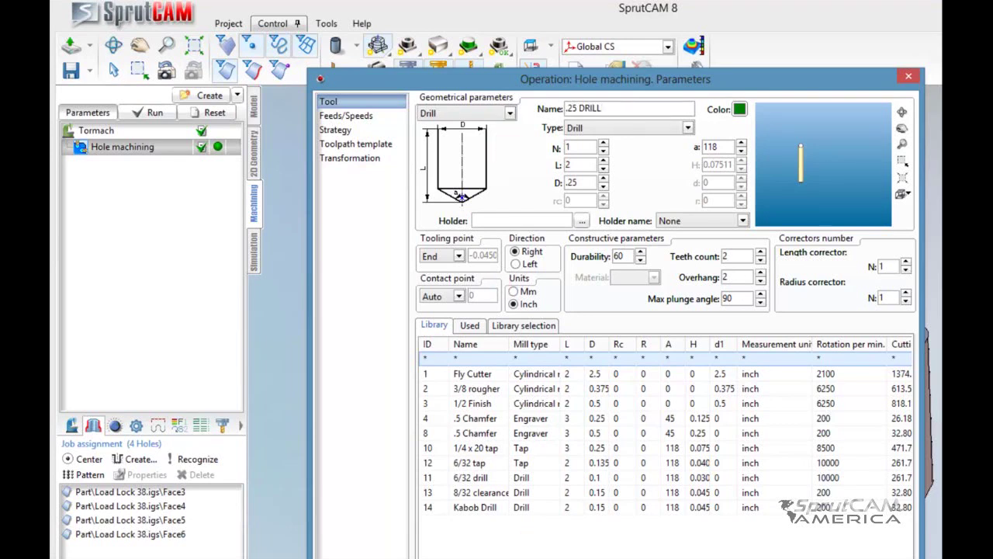
pyautogui.click(677, 392)
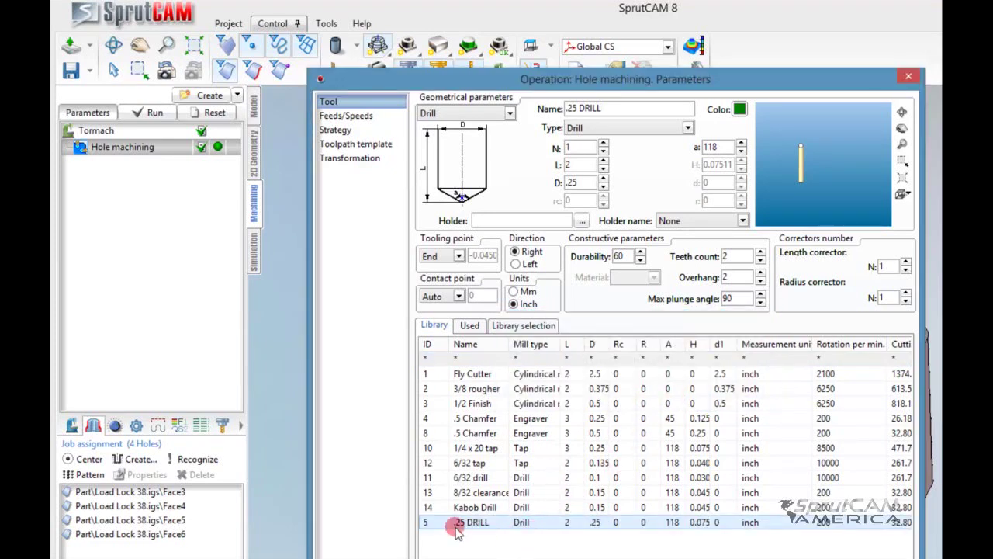
pyautogui.click(454, 526)
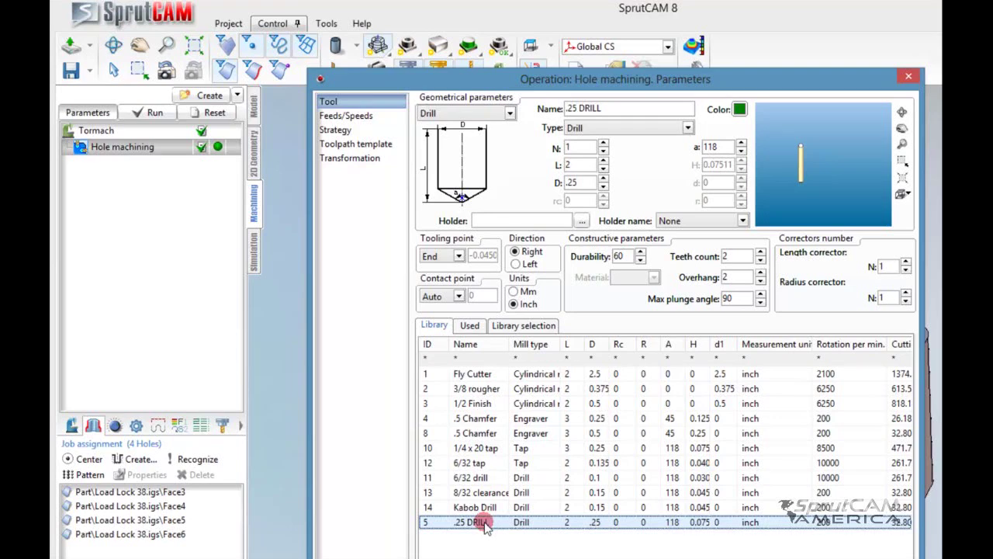
# Step: Review the feeds and speeds, set return distance .1, safe distance .05 and safe level .05 in the drilling strategy, and accept the parameters
pyautogui.click(340, 116)
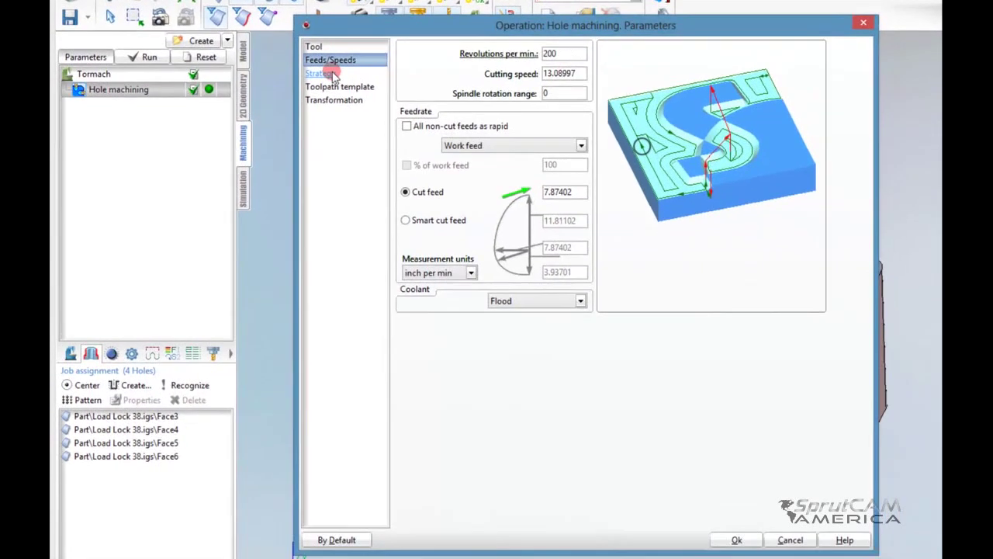
pyautogui.click(341, 130)
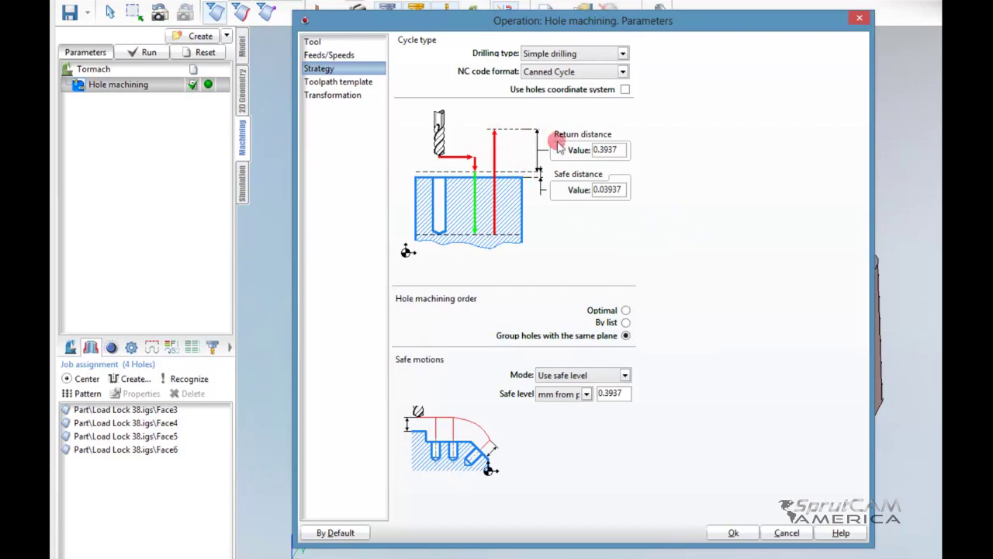
pyautogui.moveTo(621, 149); pyautogui.dragTo(518, 166)
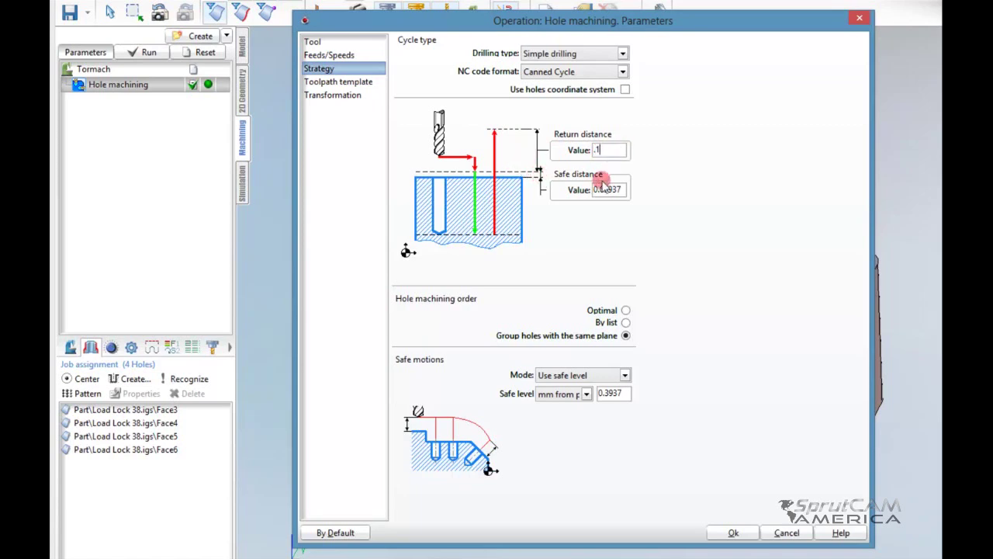
pyautogui.moveTo(623, 188); pyautogui.dragTo(541, 215)
pyautogui.write('.05')
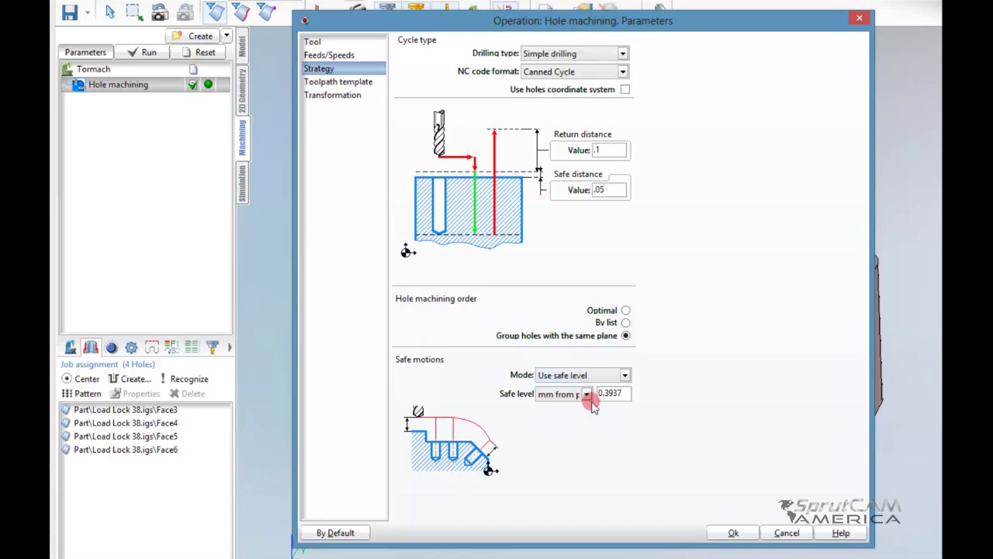
pyautogui.moveTo(623, 394); pyautogui.dragTo(535, 420)
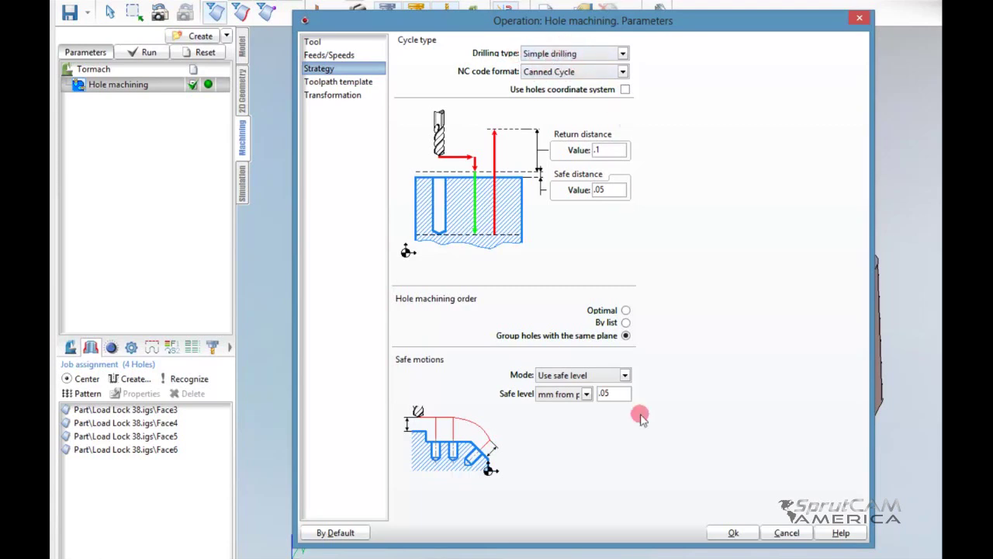
pyautogui.click(732, 533)
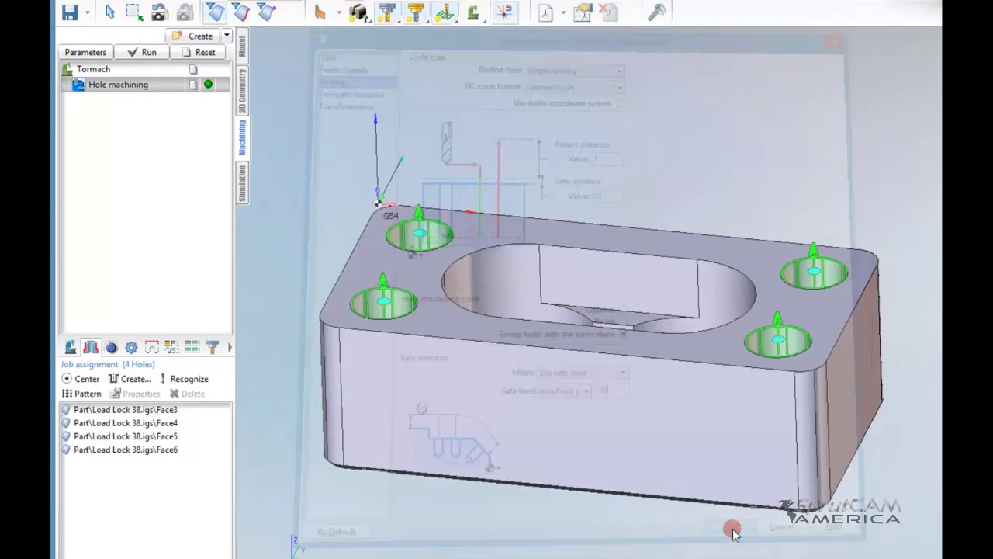
# Step: Recalculate the Hole machining toolpath with the updated parameters and inspect the drill position and moves above the top face
pyautogui.click(138, 52)
pyautogui.moveTo(554, 277); pyautogui.dragTo(552, 257, button='middle')
pyautogui.scroll(-3, 551, 260)
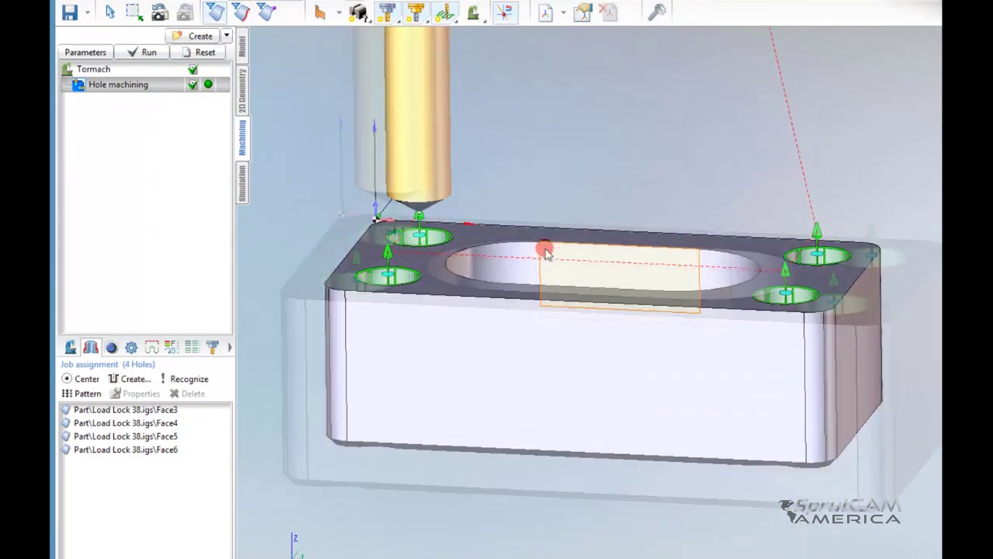
pyautogui.moveTo(589, 334); pyautogui.dragTo(593, 315, button='middle')
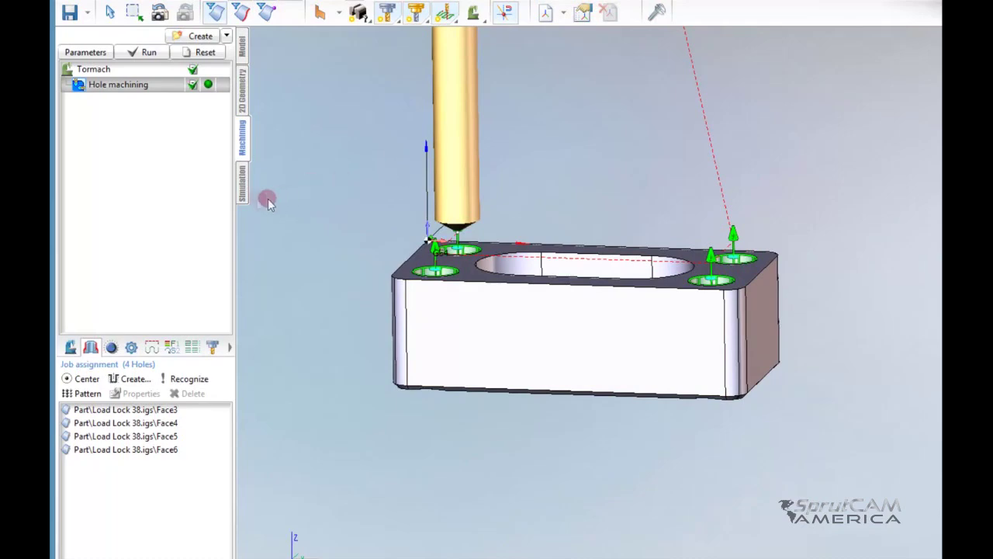
# Step: Switch to the simulation workspace and display the machining result and the geometry model as transparent
pyautogui.click(244, 186)
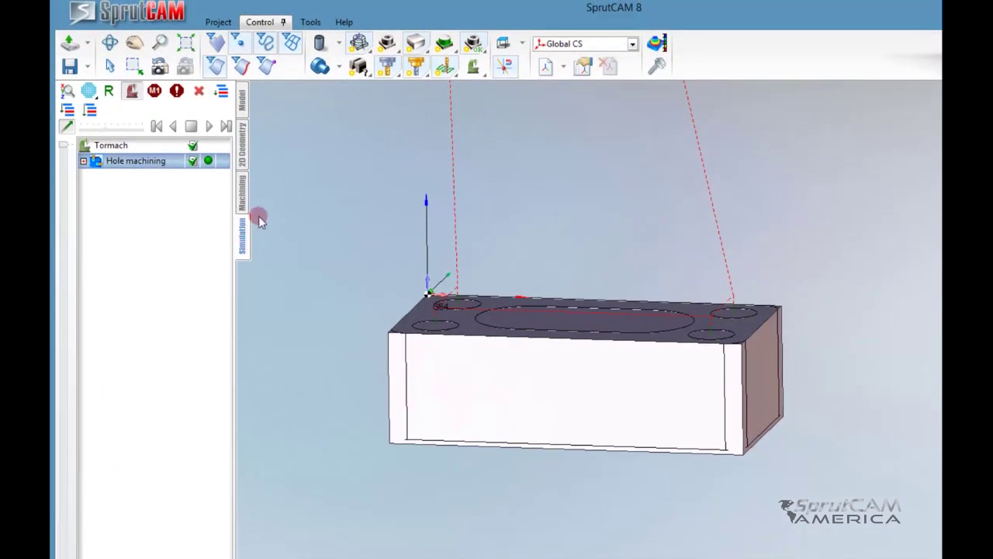
pyautogui.click(474, 43)
pyautogui.click(490, 115)
pyautogui.click(359, 44)
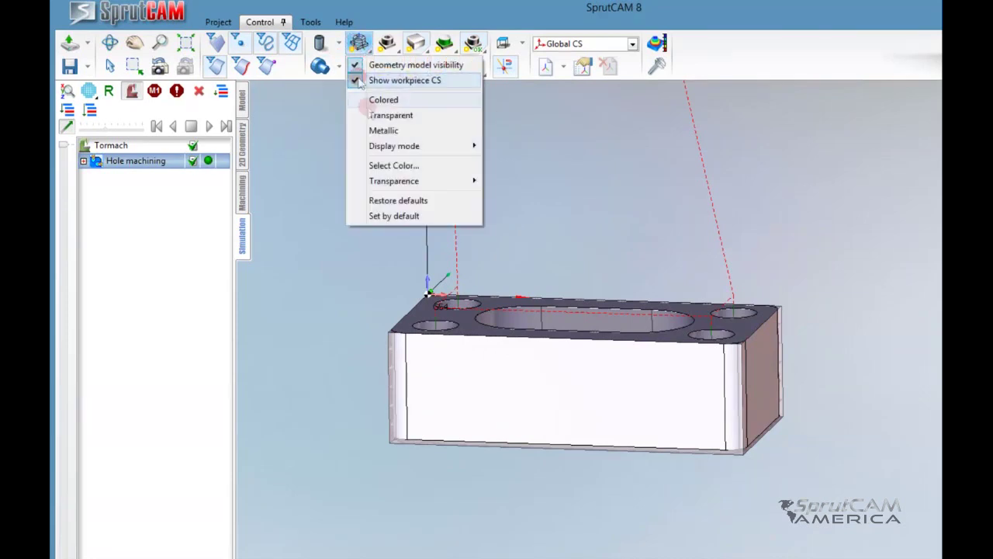
pyautogui.click(381, 115)
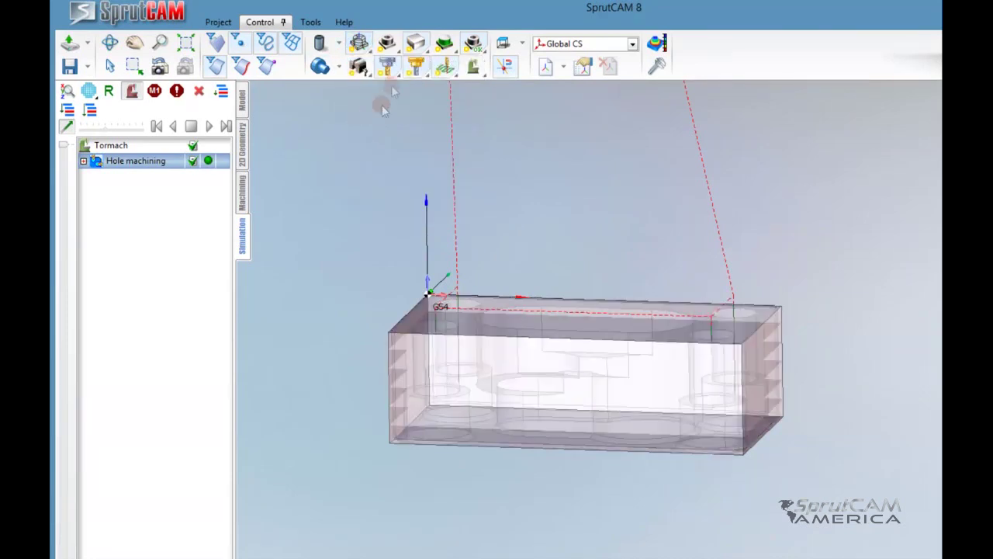
pyautogui.click(416, 43)
pyautogui.scroll(3, 541, 388)
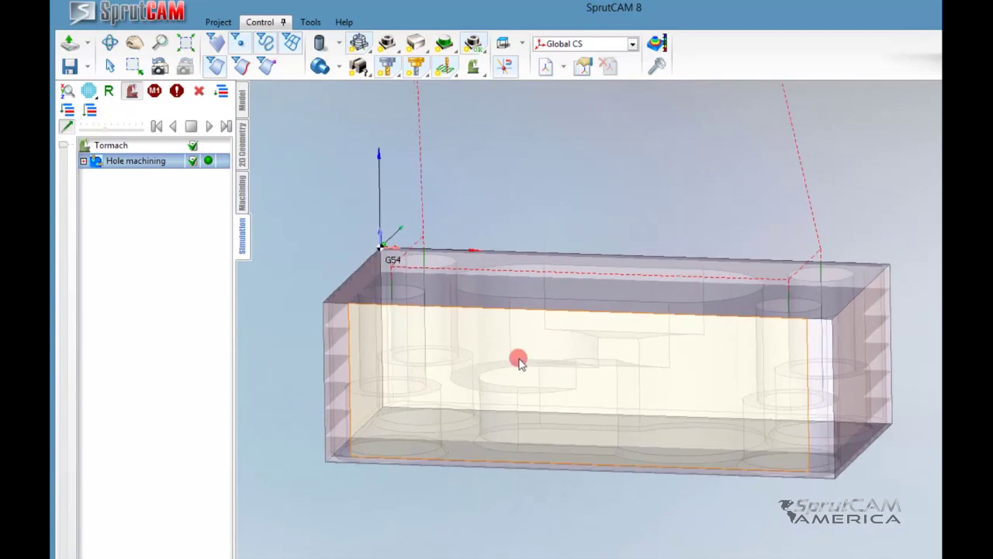
# Step: Run the Hole machining simulation and examine the depth of the four drilled holes inside the transparent block
pyautogui.moveTo(518, 361); pyautogui.dragTo(295, 171)
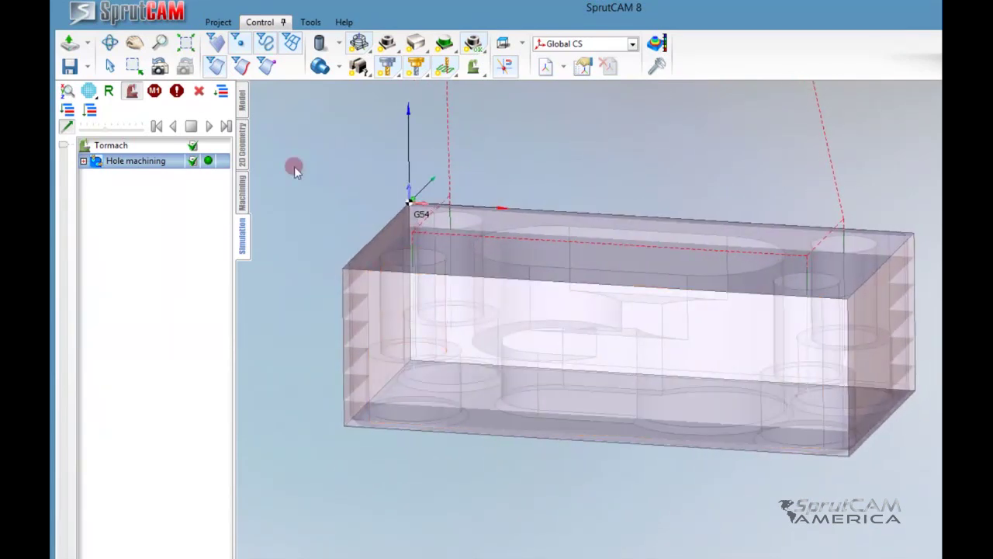
pyautogui.click(209, 127)
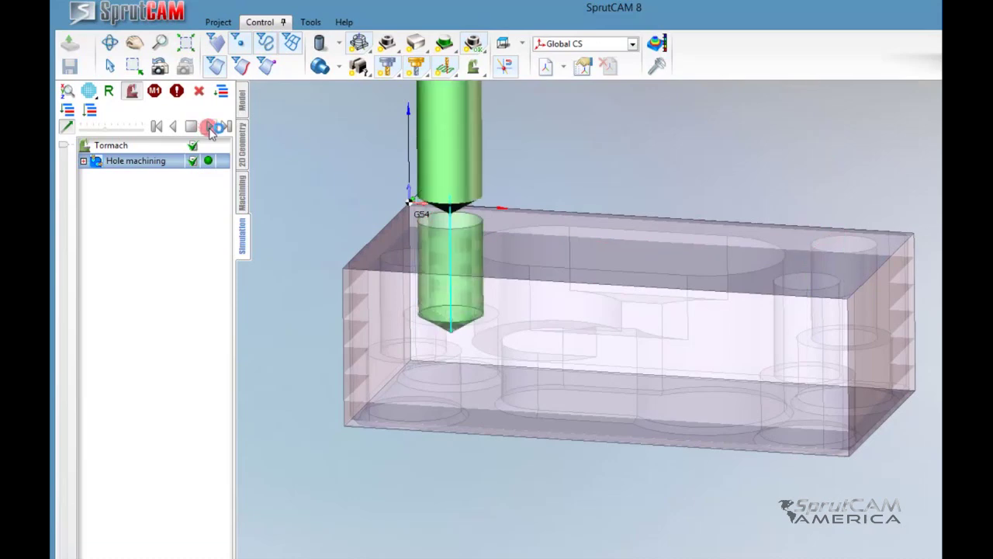
pyautogui.moveTo(414, 299); pyautogui.dragTo(429, 277, button='middle')
pyautogui.scroll(3, 450, 363)
pyautogui.moveTo(454, 402); pyautogui.dragTo(441, 412, button='middle')
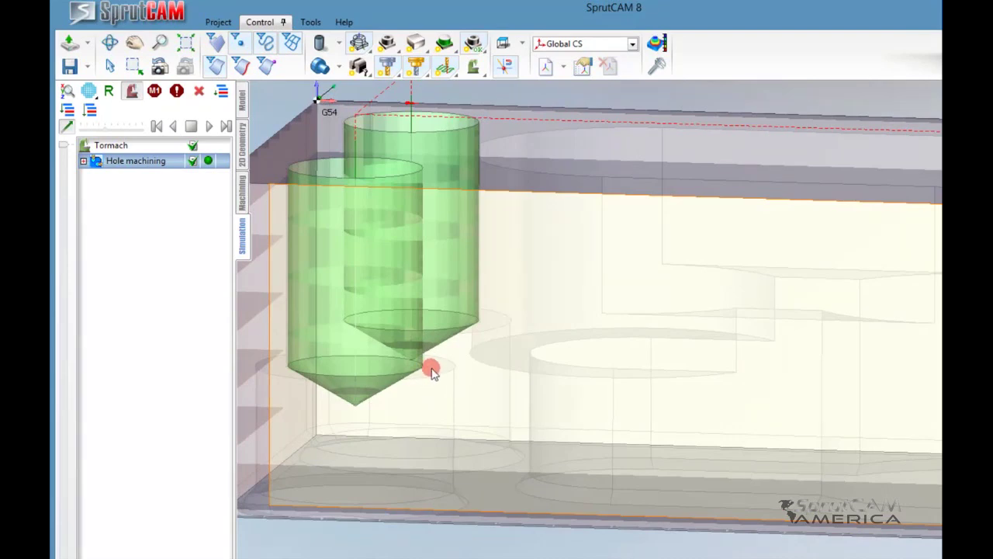
pyautogui.scroll(-5, 410, 420)
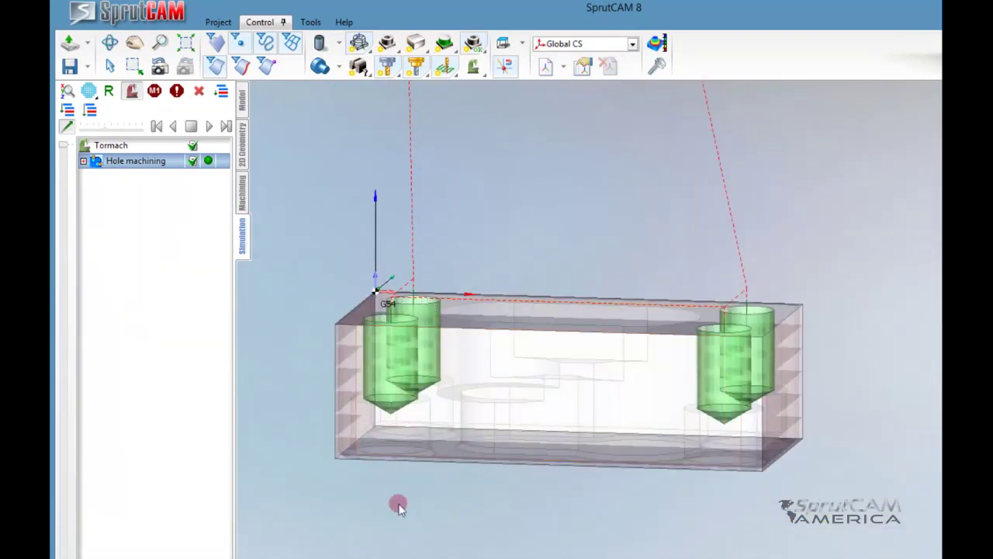
pyautogui.moveTo(424, 430); pyautogui.dragTo(459, 392, button='middle')
pyautogui.scroll(2, 462, 382)
pyautogui.scroll(-2, 463, 335)
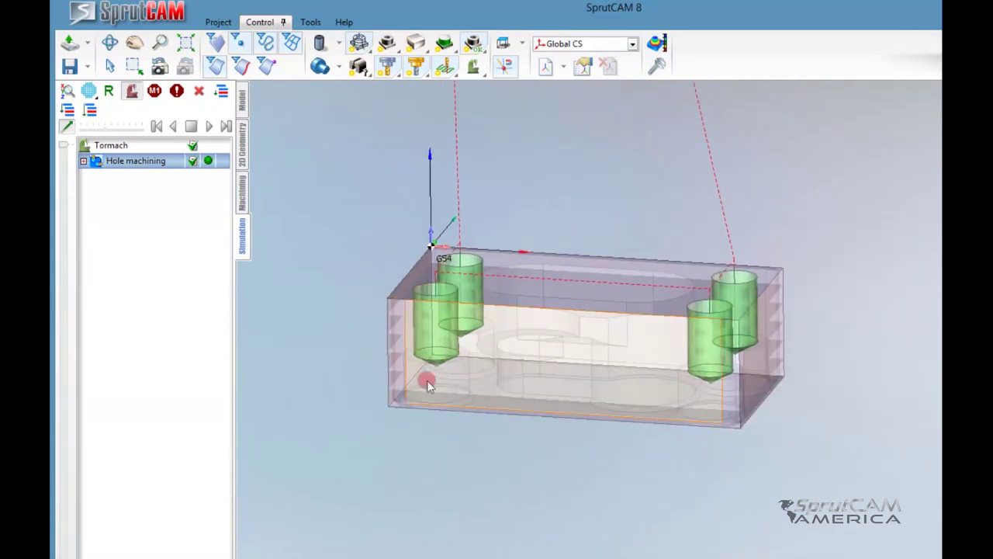
# Step: Return to the machining workspace, open the shared properties of all four holes in the job assignment, and set Zmax to 0
pyautogui.click(240, 193)
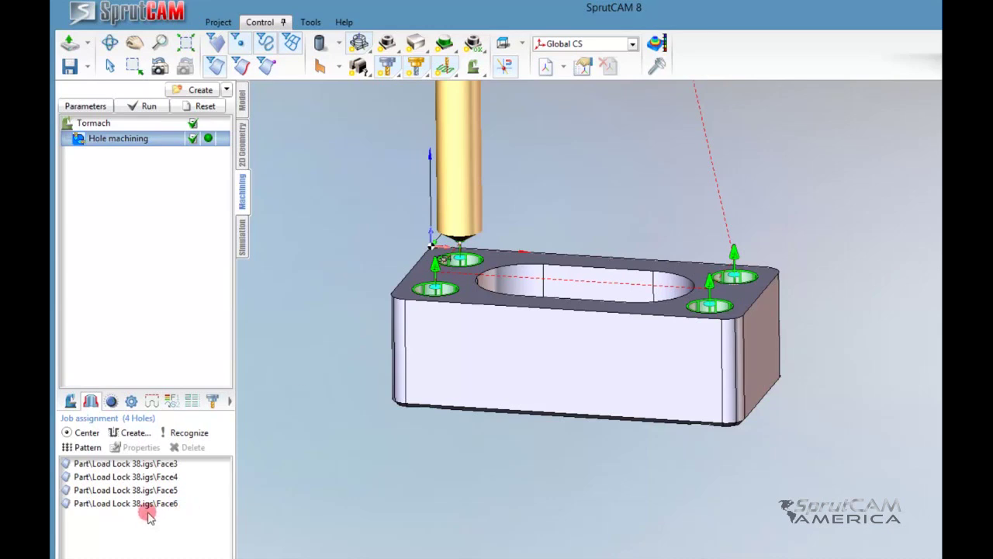
pyautogui.click(124, 463)
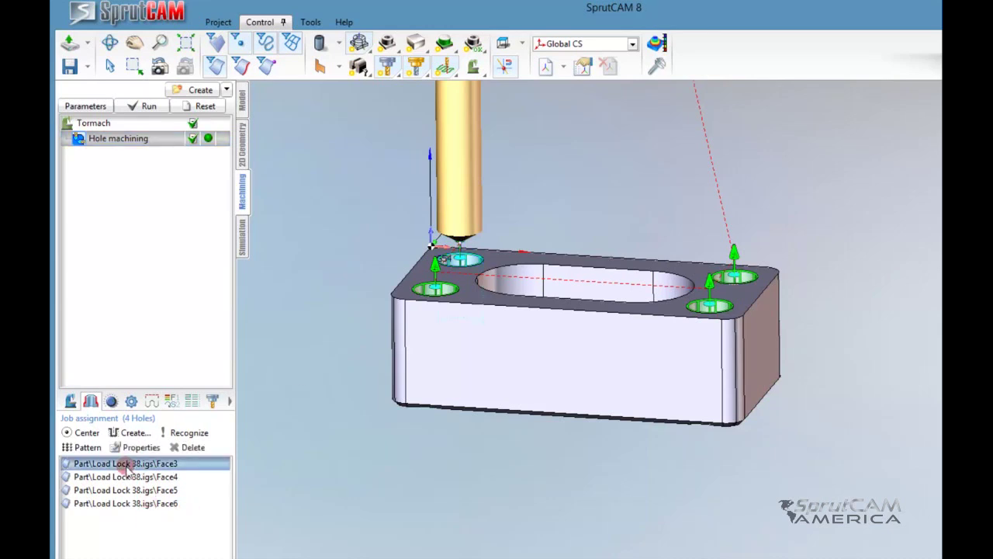
pyautogui.keyDown('shift'); pyautogui.click(123, 503); pyautogui.keyUp('shift')
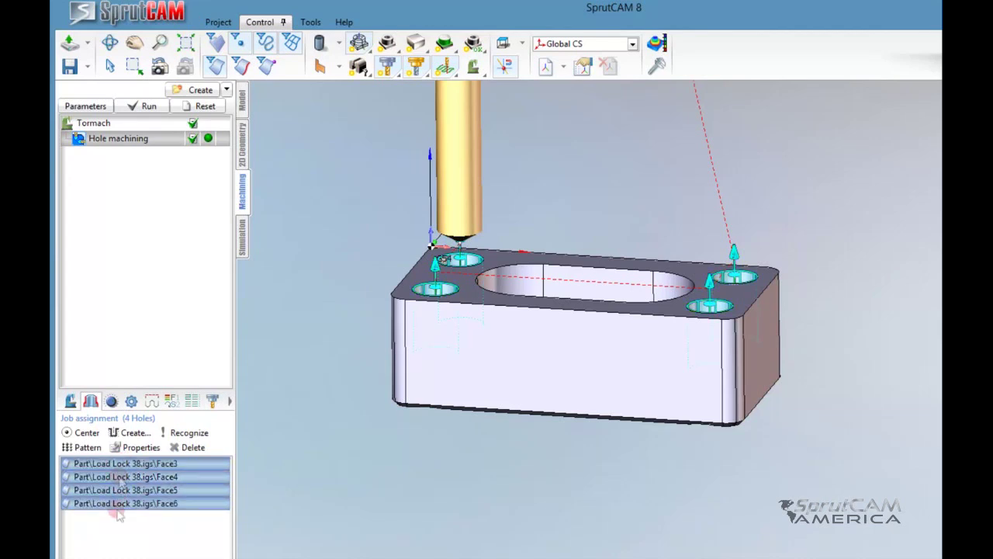
pyautogui.click(137, 448)
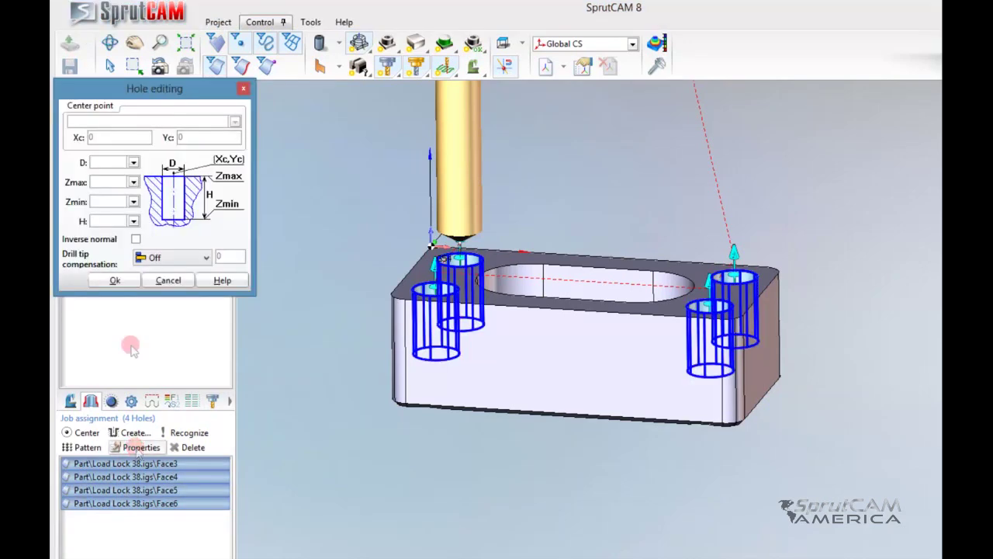
pyautogui.moveTo(140, 94); pyautogui.dragTo(219, 153)
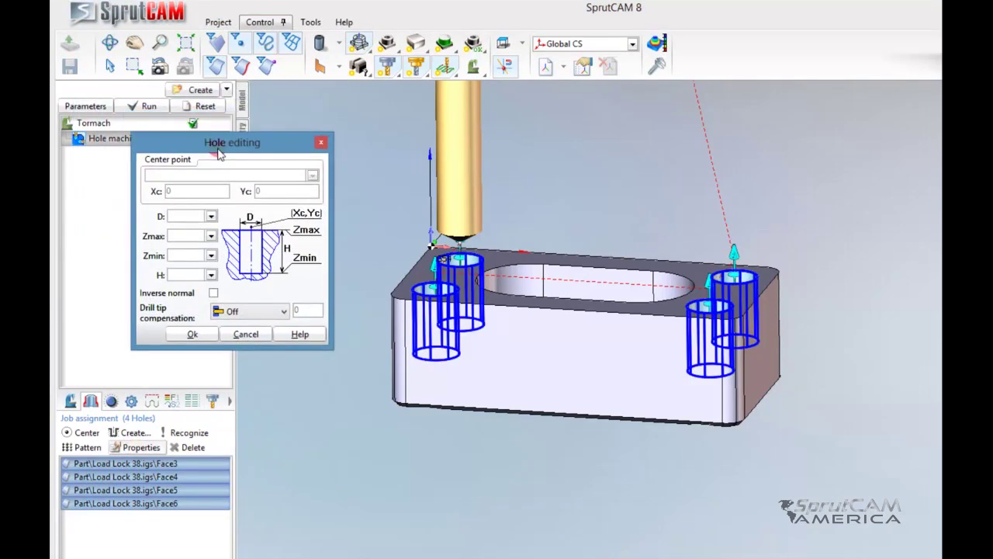
pyautogui.click(211, 236)
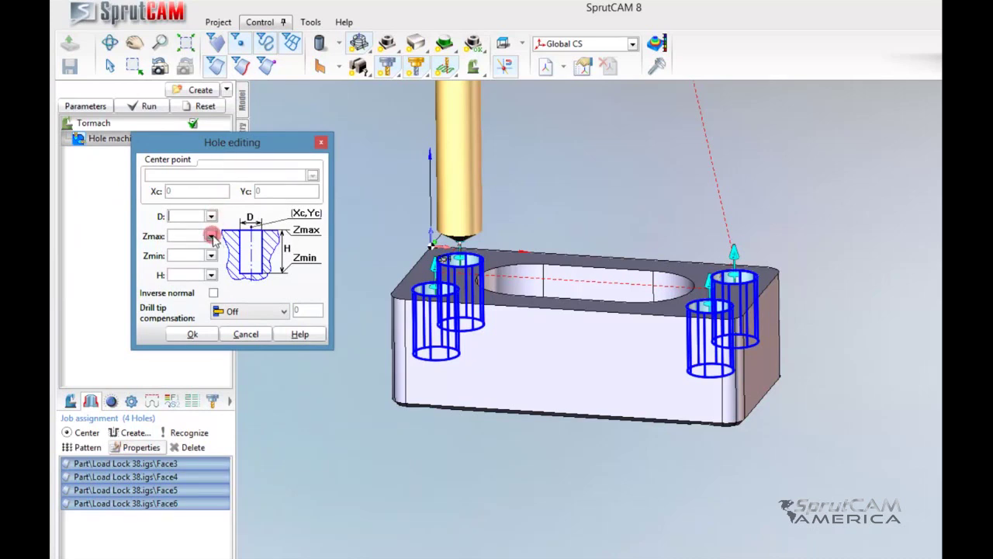
pyautogui.click(211, 236)
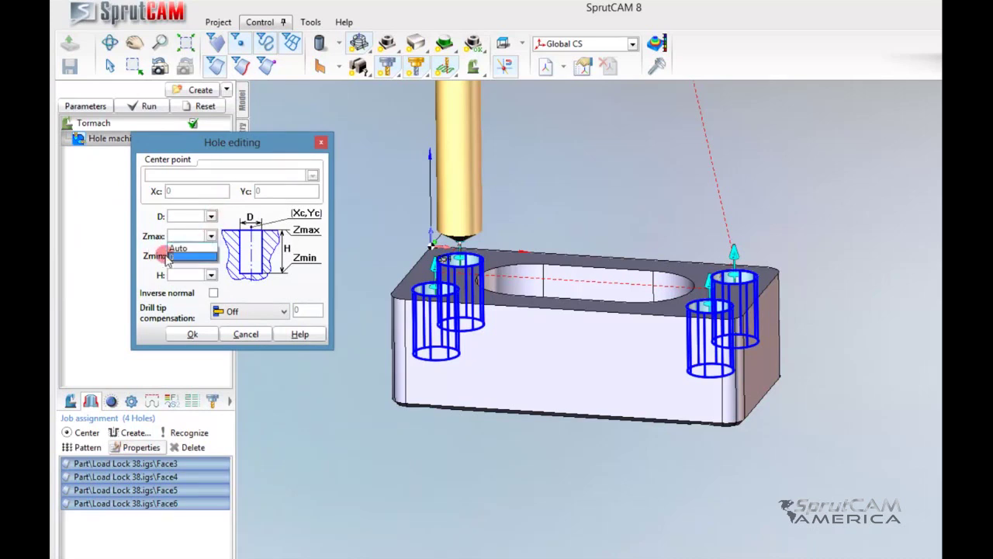
pyautogui.click(175, 257)
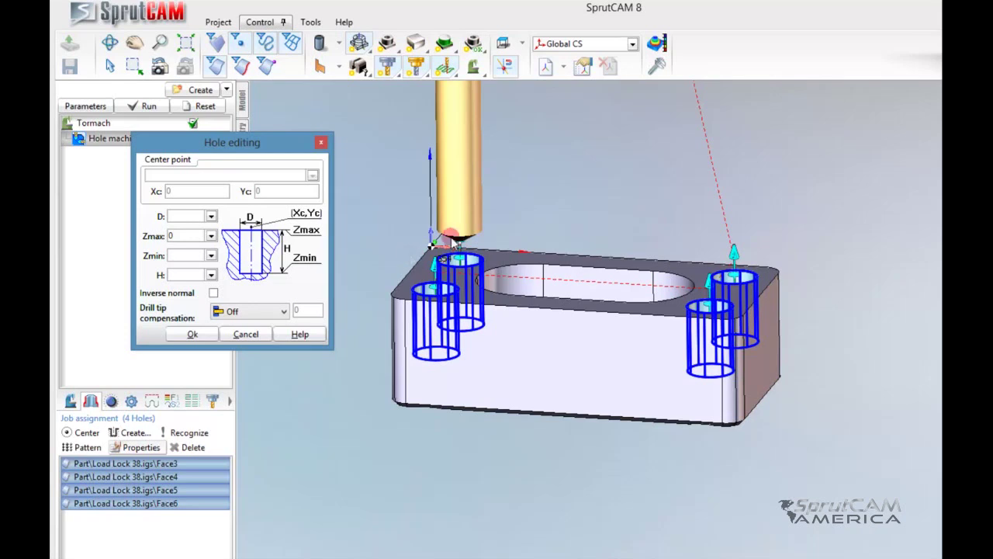
# Step: Set Zmin to -0.75 for the four holes, check their extent below the part, and accept the hole edits
pyautogui.click(212, 256)
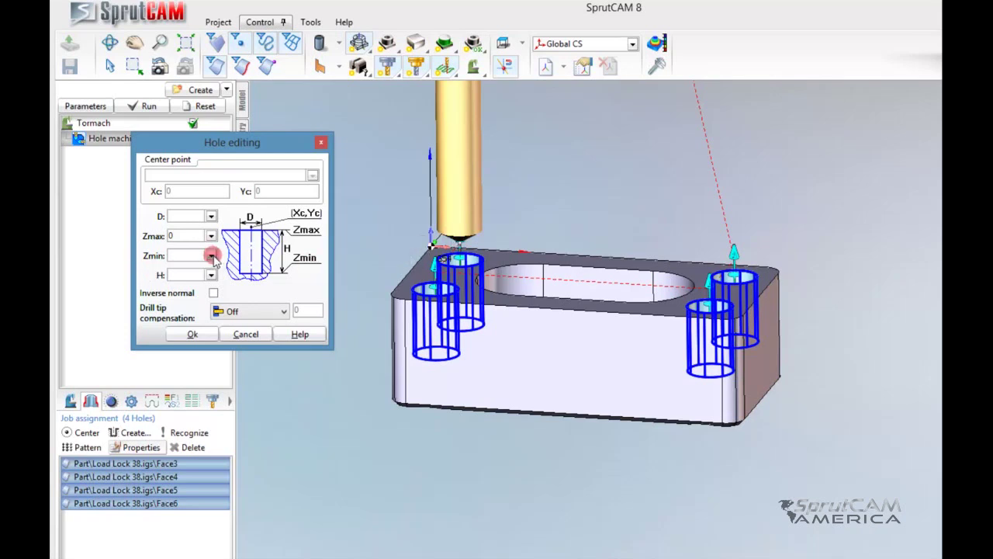
pyautogui.click(190, 264)
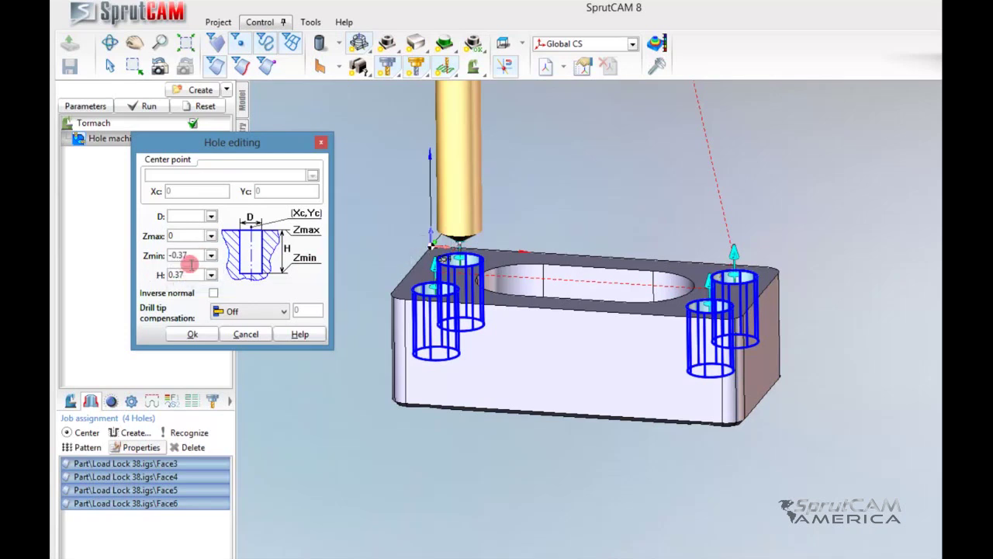
pyautogui.click(180, 255)
pyautogui.write('75')
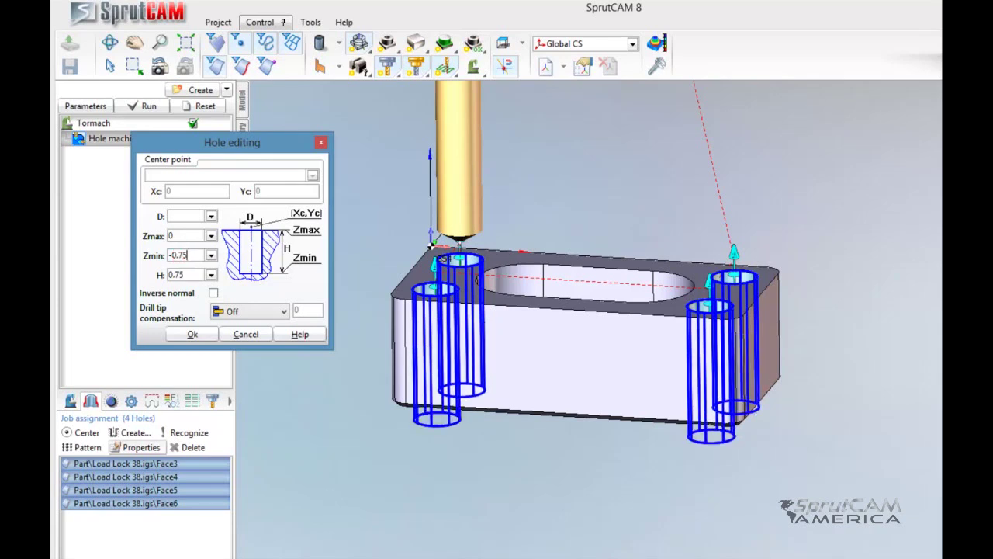
pyautogui.moveTo(491, 393); pyautogui.dragTo(495, 360, button='middle')
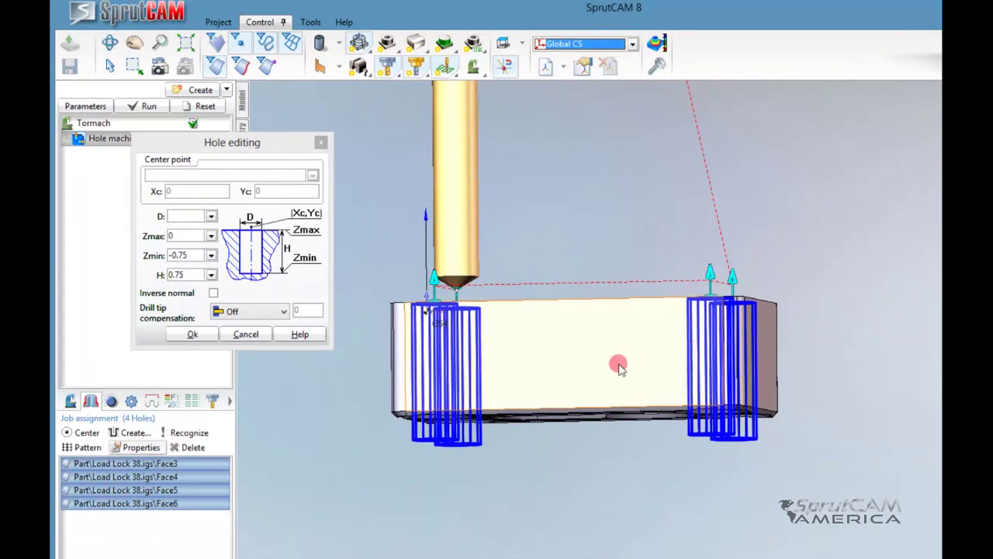
pyautogui.moveTo(599, 361); pyautogui.dragTo(607, 359, button='right')
pyautogui.click(192, 334)
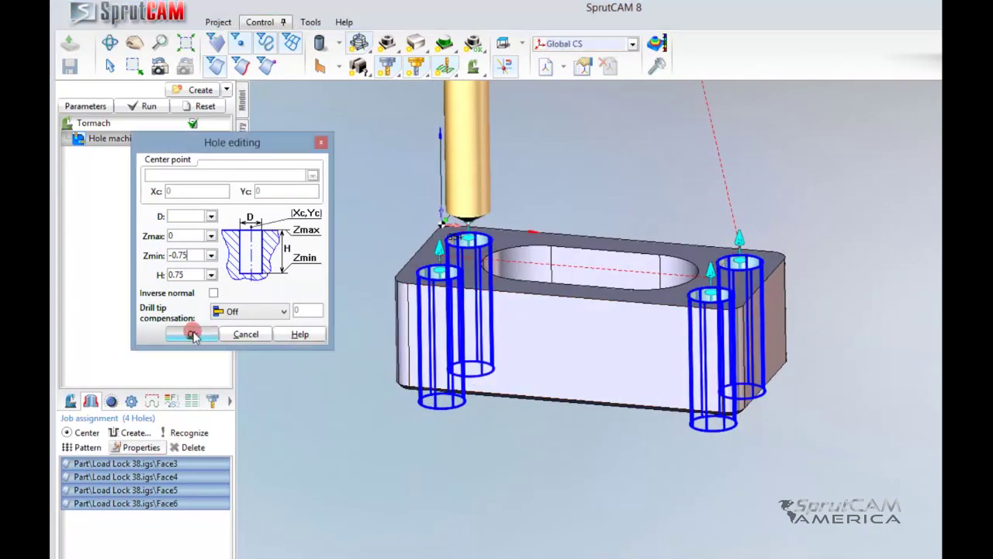
# Step: Recalculate the Hole machining toolpath, then reset and rerun the simulation to check that the holes go through the block
pyautogui.click(148, 106)
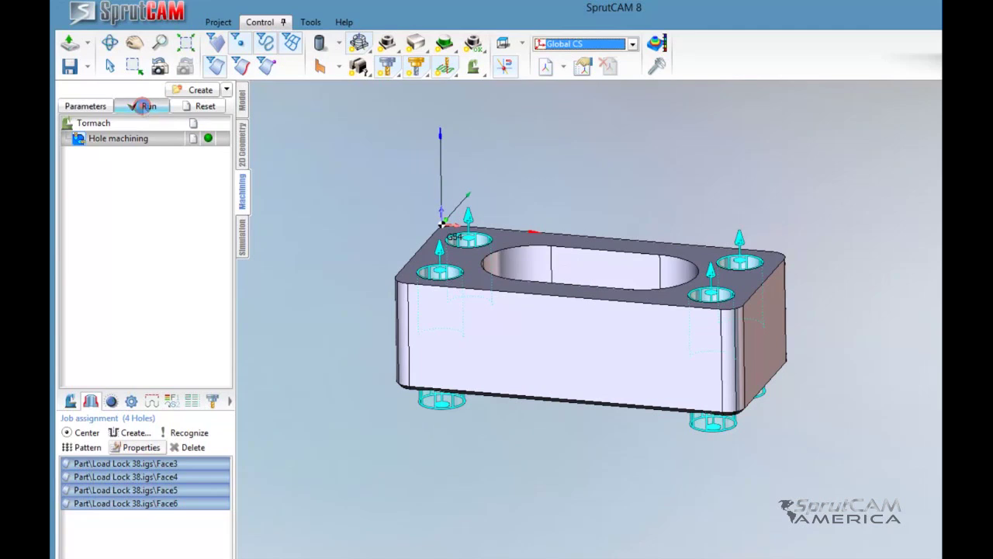
pyautogui.click(242, 241)
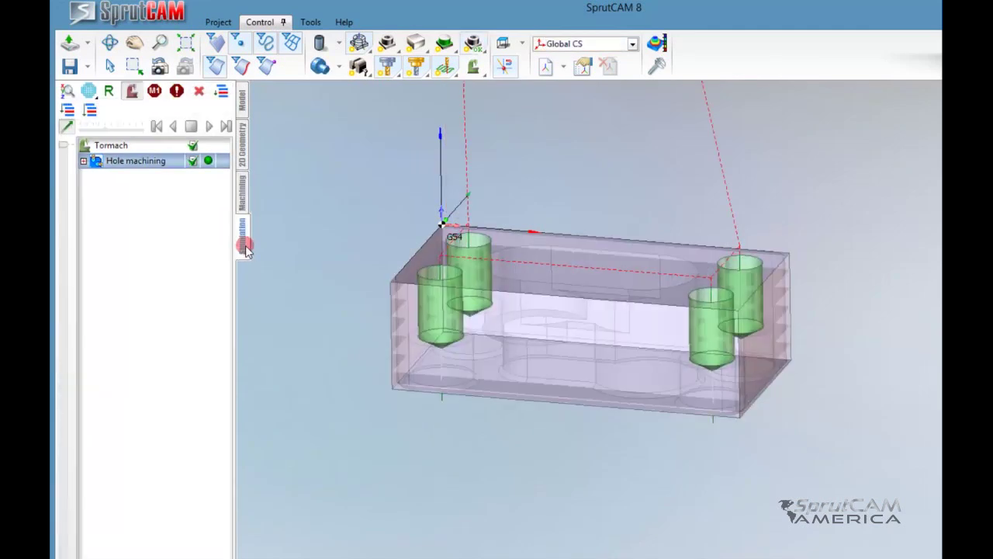
pyautogui.click(69, 112)
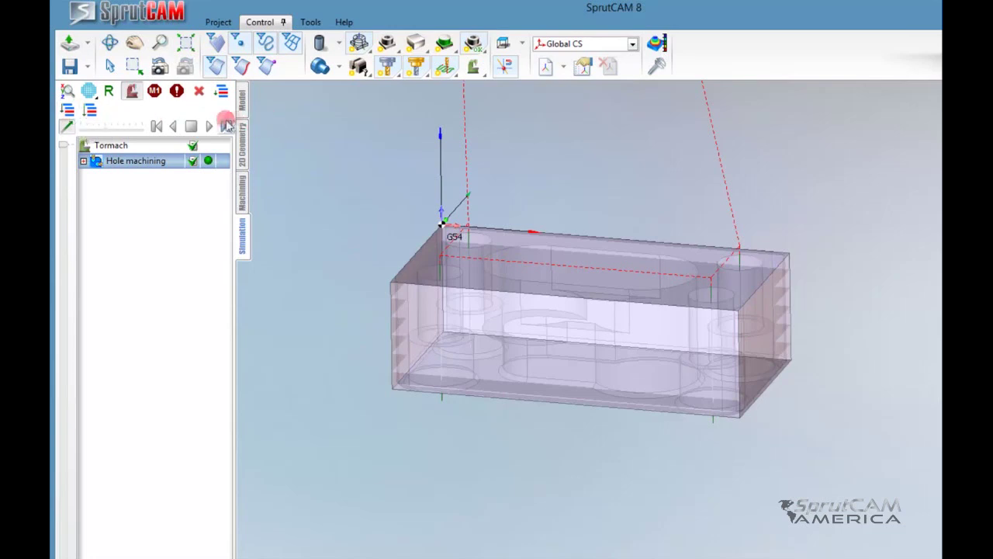
pyautogui.click(210, 125)
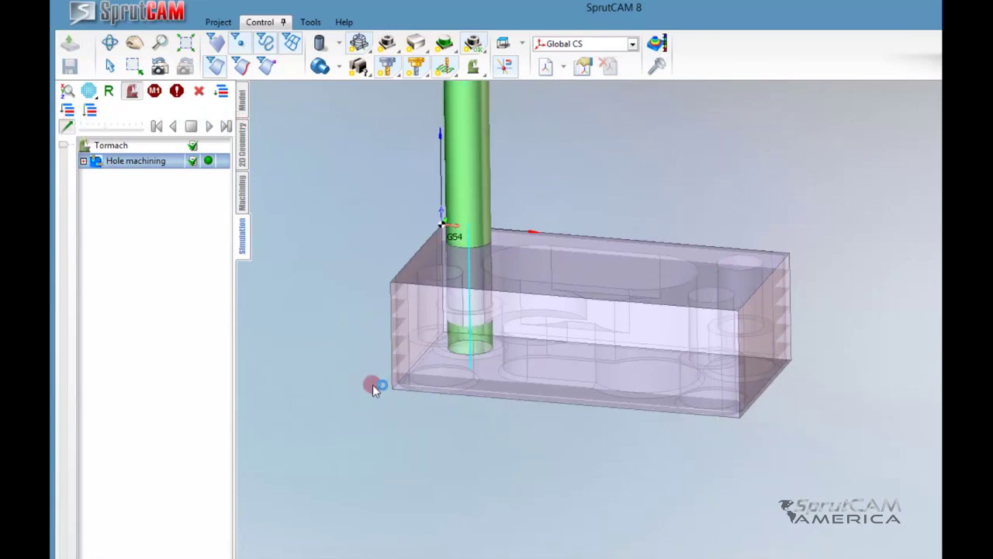
pyautogui.moveTo(373, 384); pyautogui.dragTo(376, 351, button='middle')
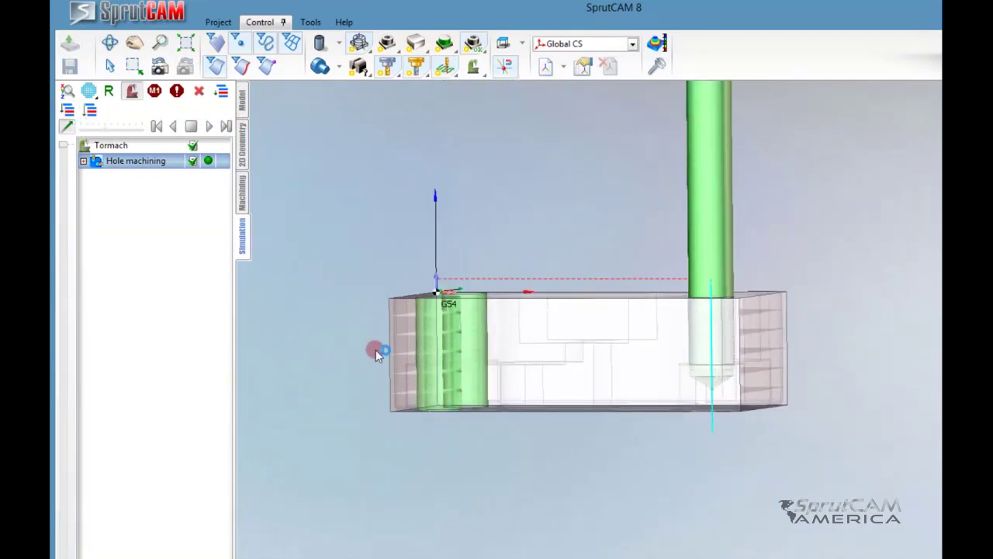
pyautogui.moveTo(375, 349); pyautogui.dragTo(371, 401, button='right')
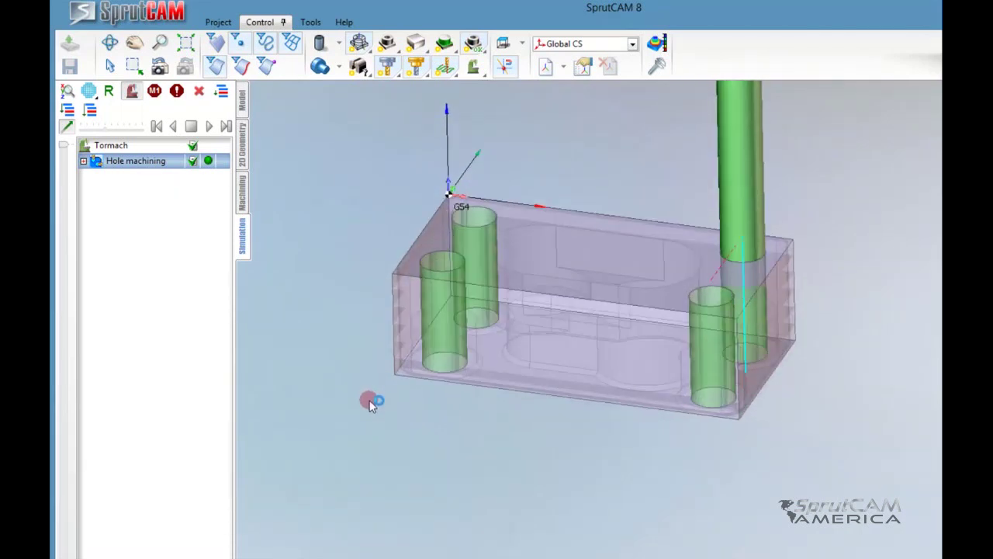
# Step: Switch back to the machining workspace and inspect the toolpath between the four holes on the part
pyautogui.click(243, 194)
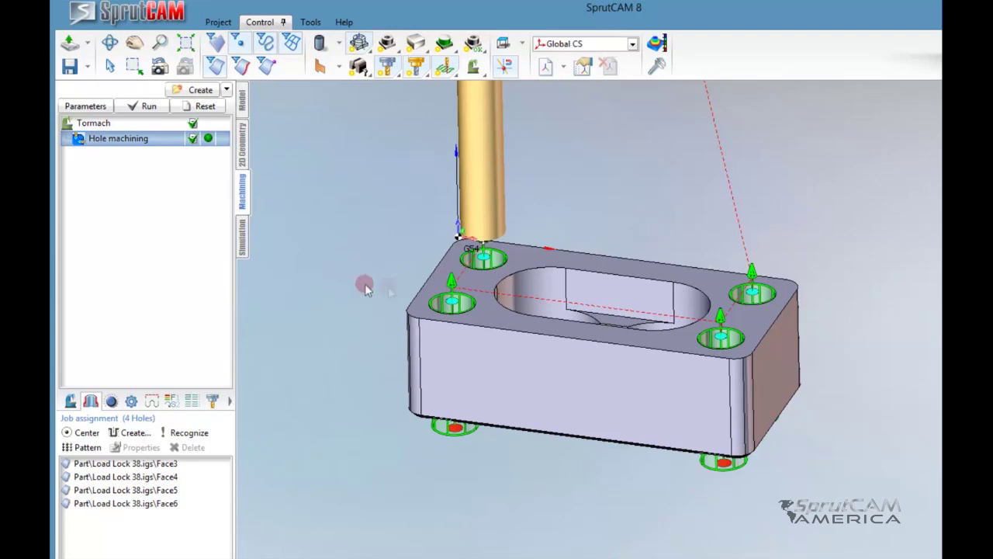
pyautogui.moveTo(390, 305)
pyautogui.mouseDown(button='right')
pyautogui.moveTo(388, 392)
pyautogui.moveTo(382, 284)
pyautogui.moveTo(392, 286)
pyautogui.moveTo(388, 301)
pyautogui.mouseUp(button='right')
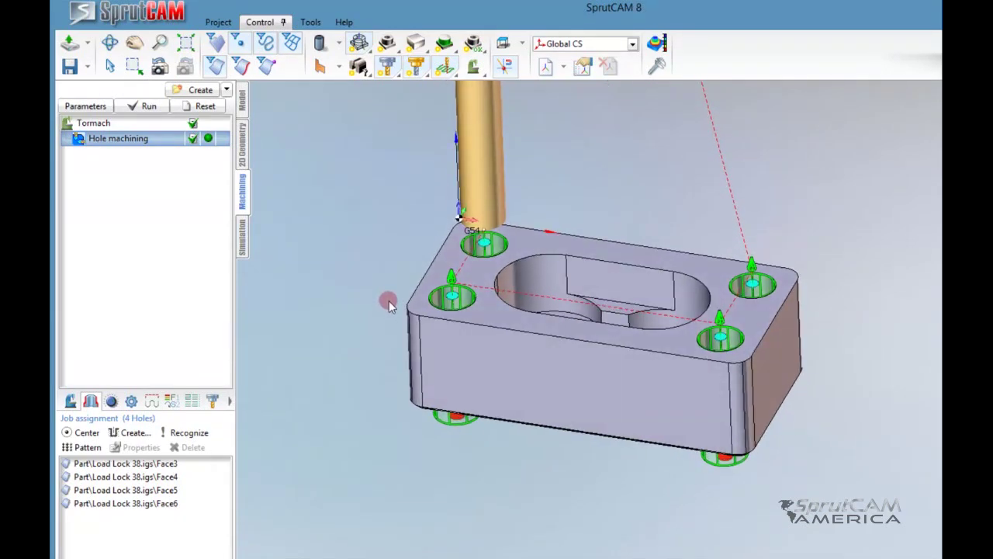
pyautogui.scroll(3, 484, 259)
pyautogui.scroll(-2, 485, 259)
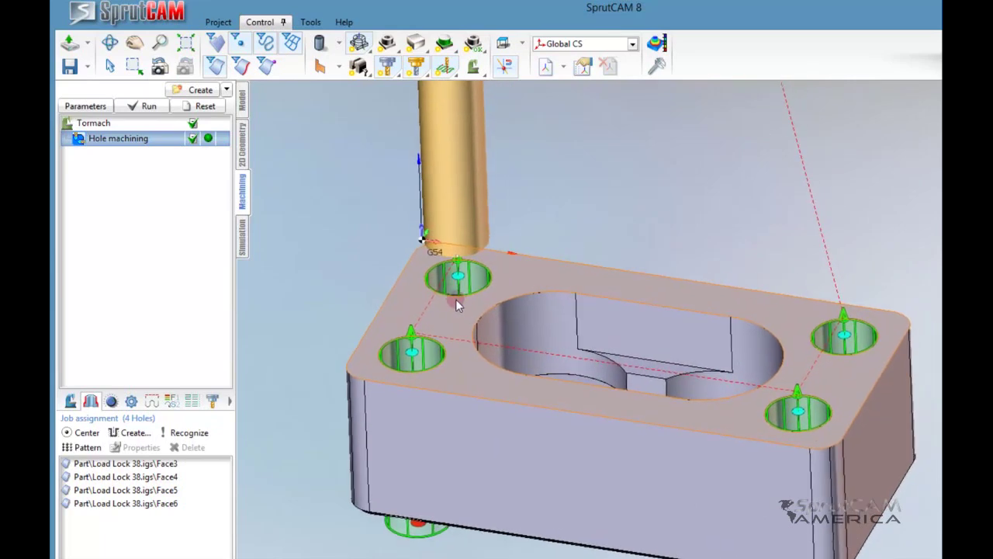
pyautogui.click(371, 245)
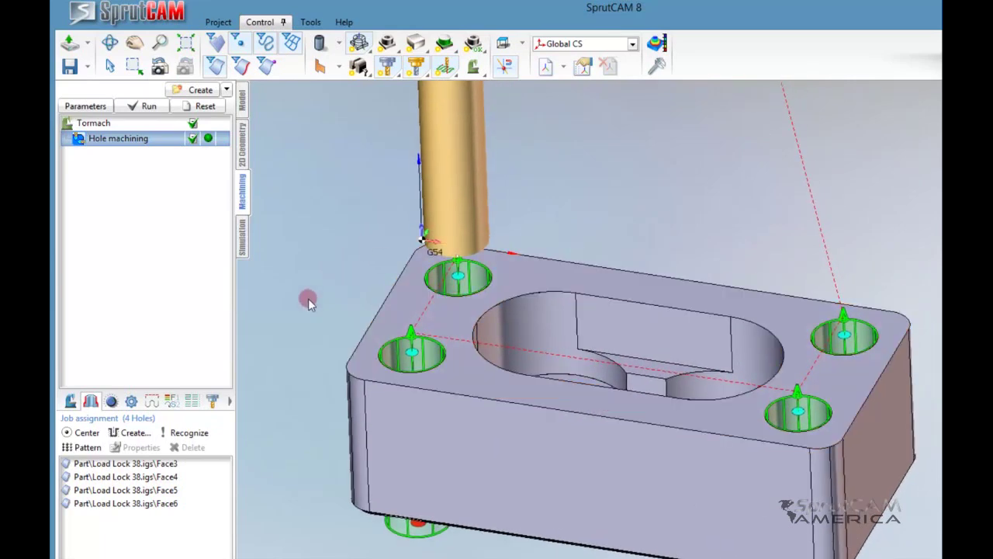
# Step: Try the Long Hand NC code format in the Hole machining strategy, restore Canned Cycle, and close the parameters
pyautogui.doubleClick(118, 140)
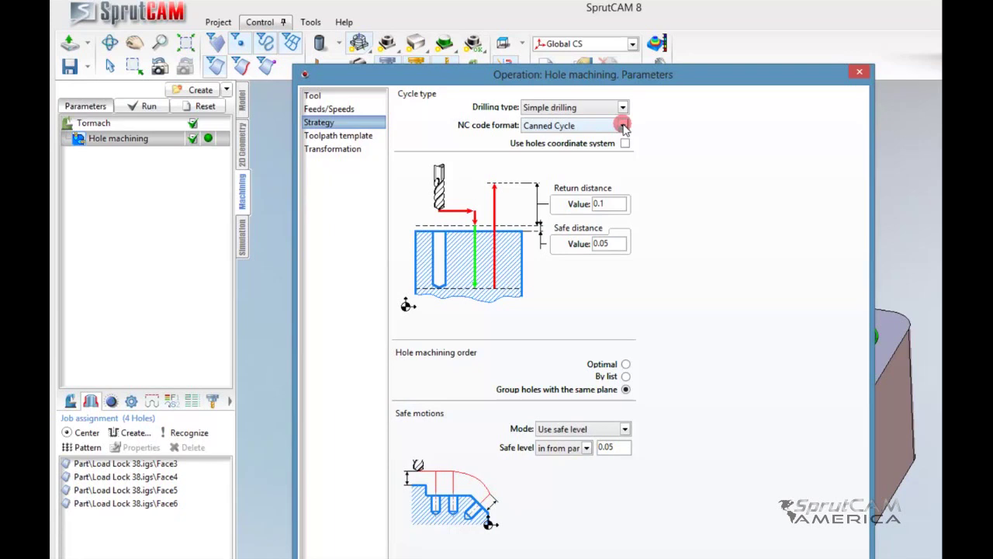
pyautogui.click(624, 126)
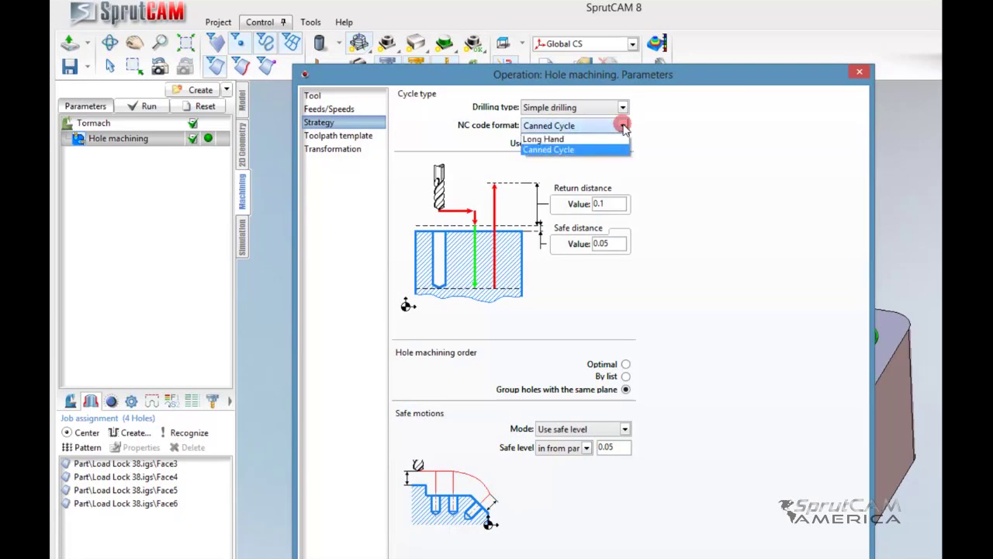
pyautogui.click(567, 139)
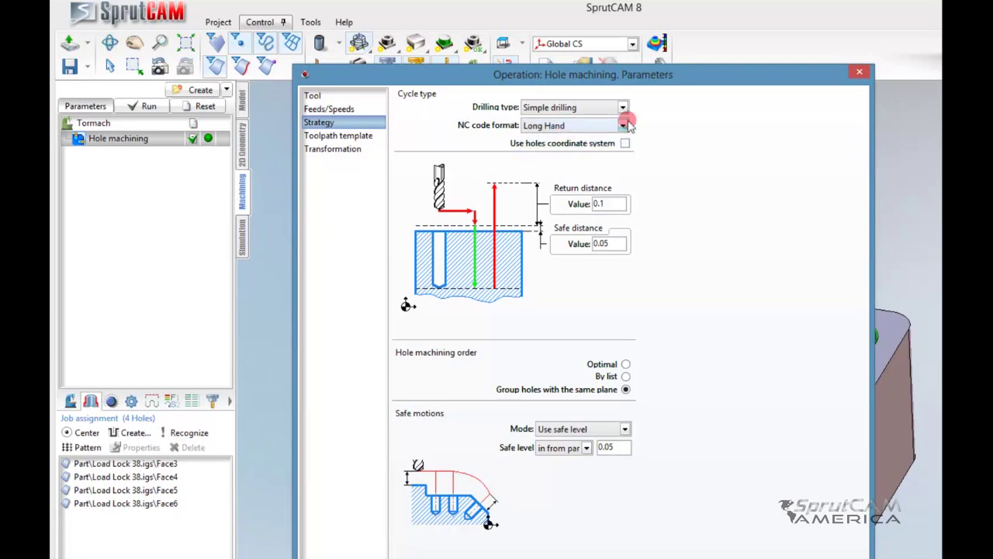
pyautogui.click(624, 126)
pyautogui.click(599, 150)
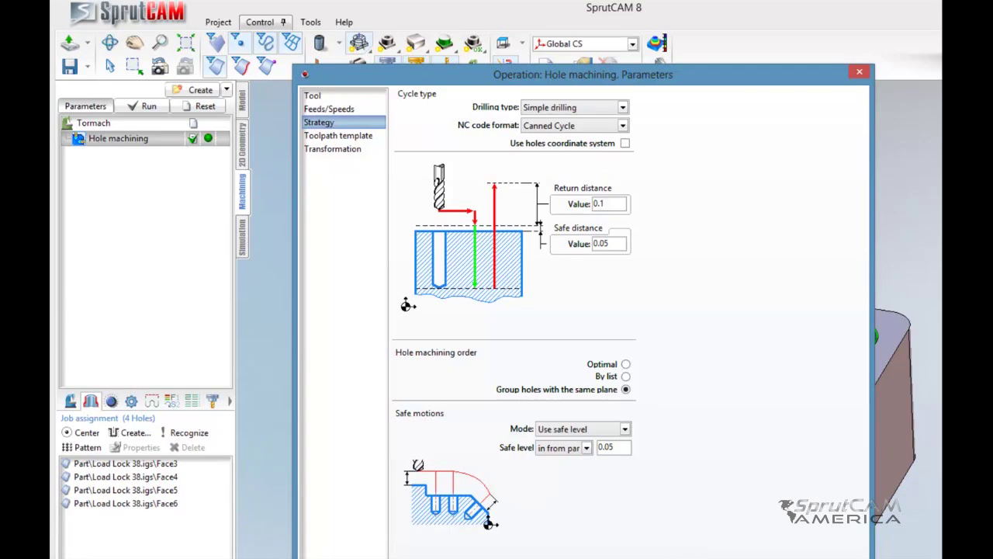
pyautogui.click(644, 555)
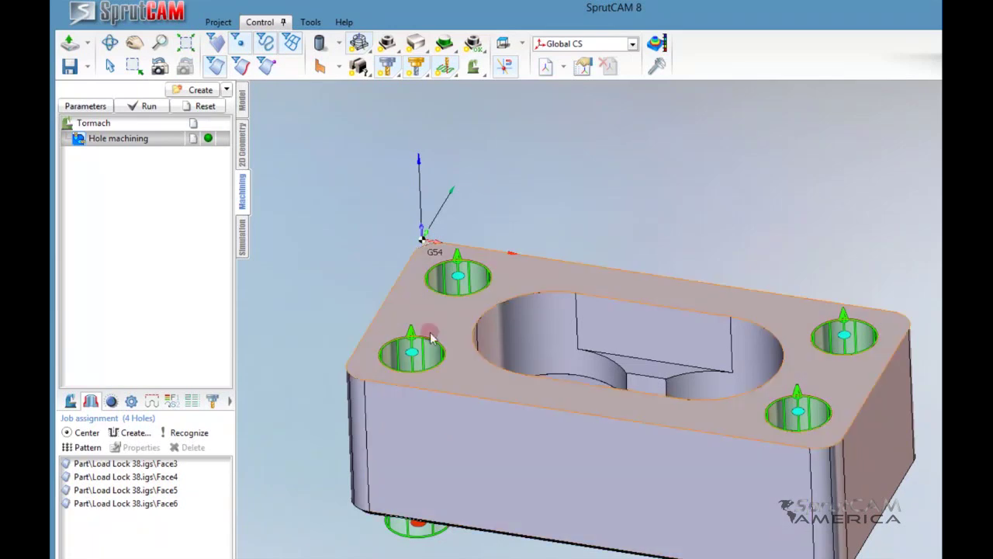
# Step: Open the system setup's Machining options and review the drilling cycle output formats, keeping CYCLE (for old postprocessors)
pyautogui.click(310, 23)
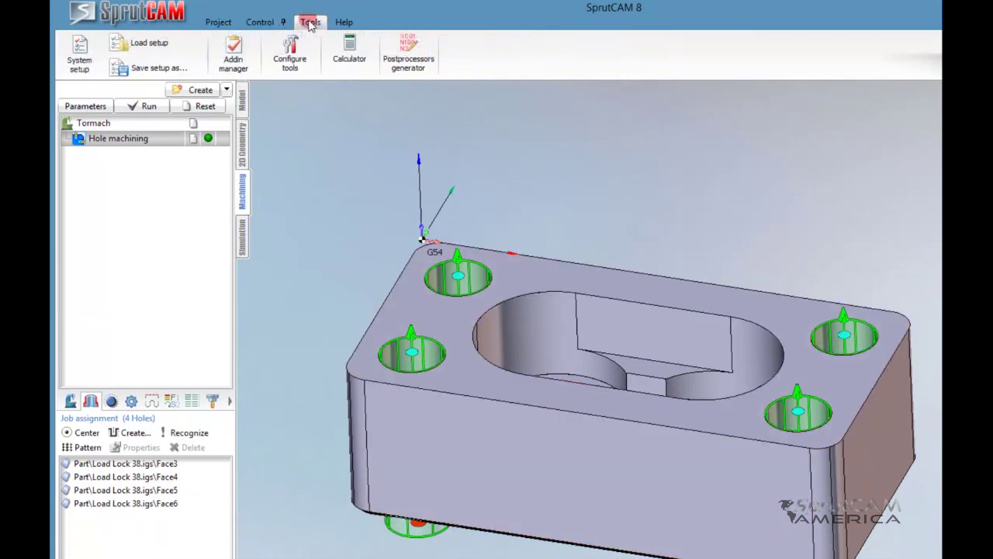
pyautogui.click(70, 64)
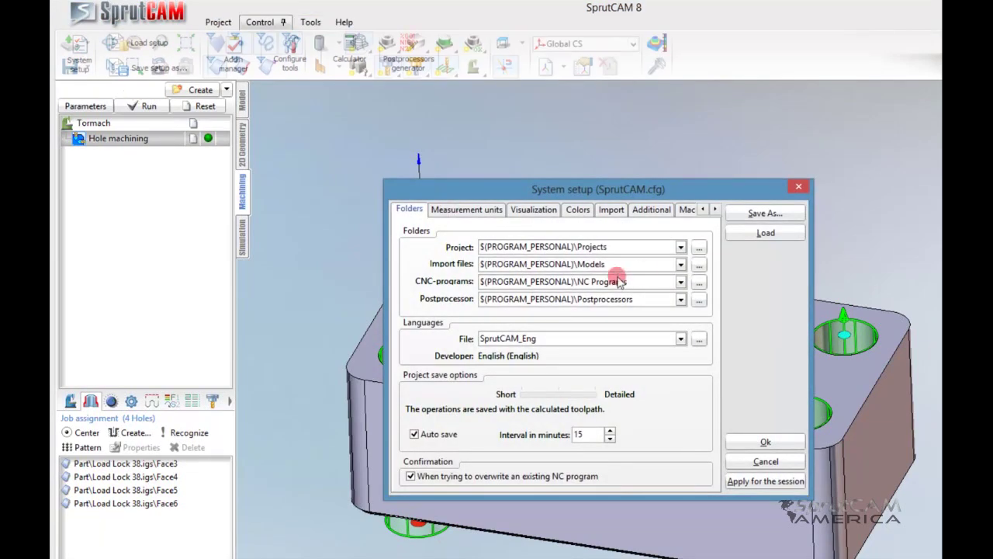
pyautogui.click(716, 210)
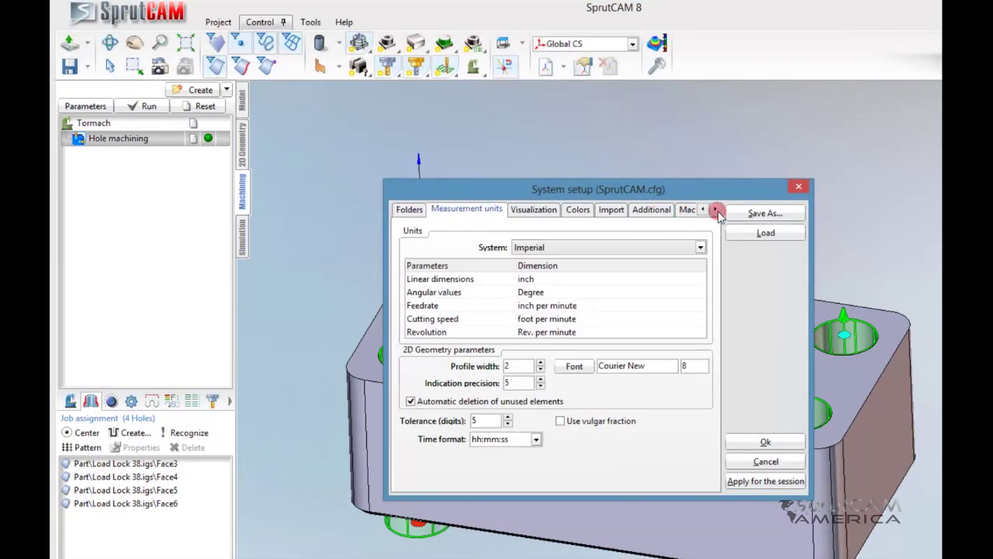
pyautogui.click(716, 209)
pyautogui.click(716, 210)
pyautogui.click(716, 210)
pyautogui.click(716, 209)
pyautogui.click(715, 209)
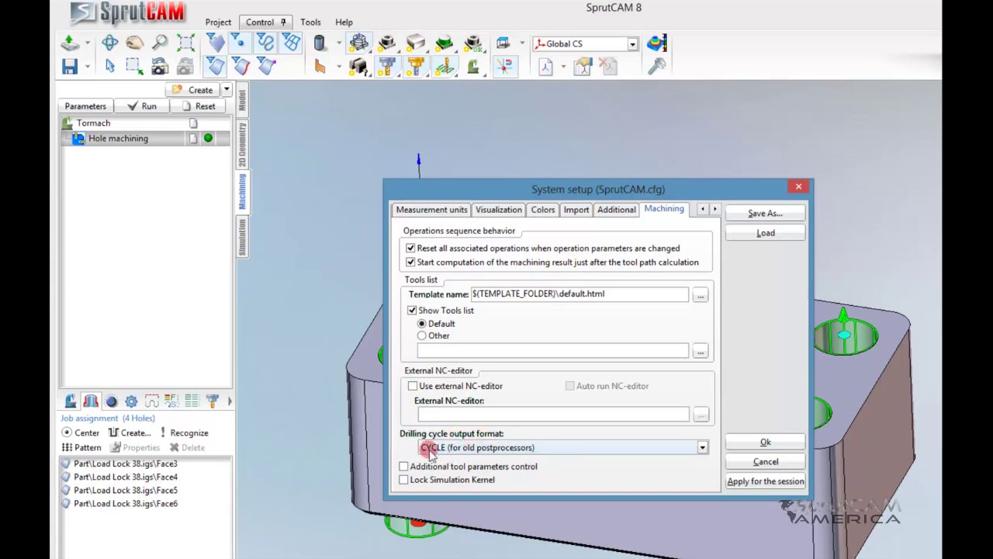
pyautogui.click(702, 447)
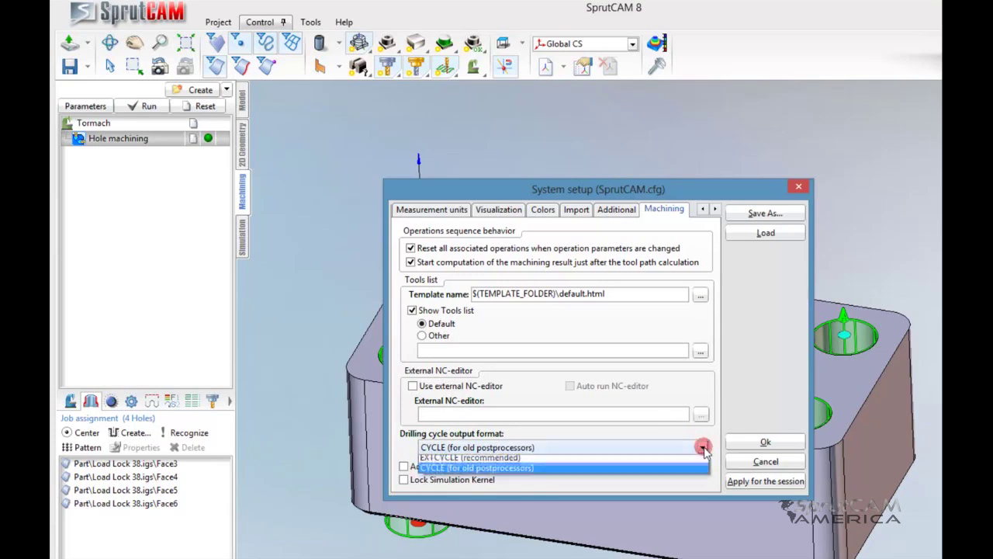
pyautogui.click(454, 471)
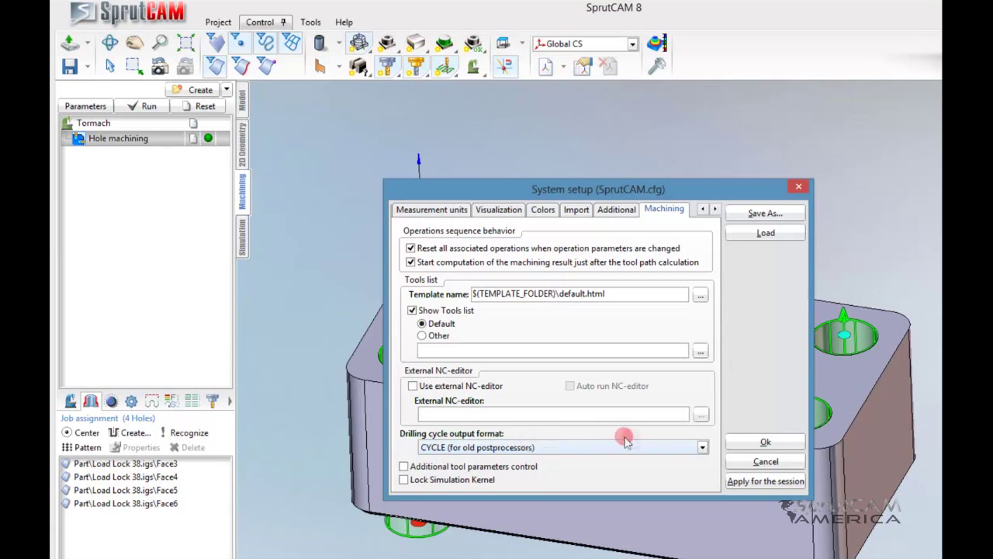
# Step: Try EXTCYCLE (recommended) as the drilling cycle output format, restore CYCLE (for old postprocessors), and accept the system setup
pyautogui.click(703, 447)
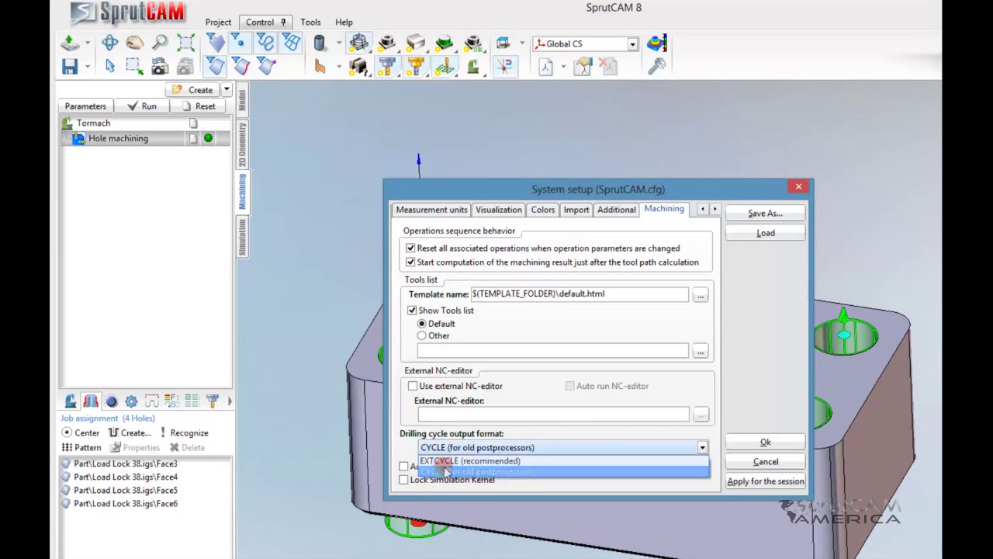
pyautogui.click(458, 461)
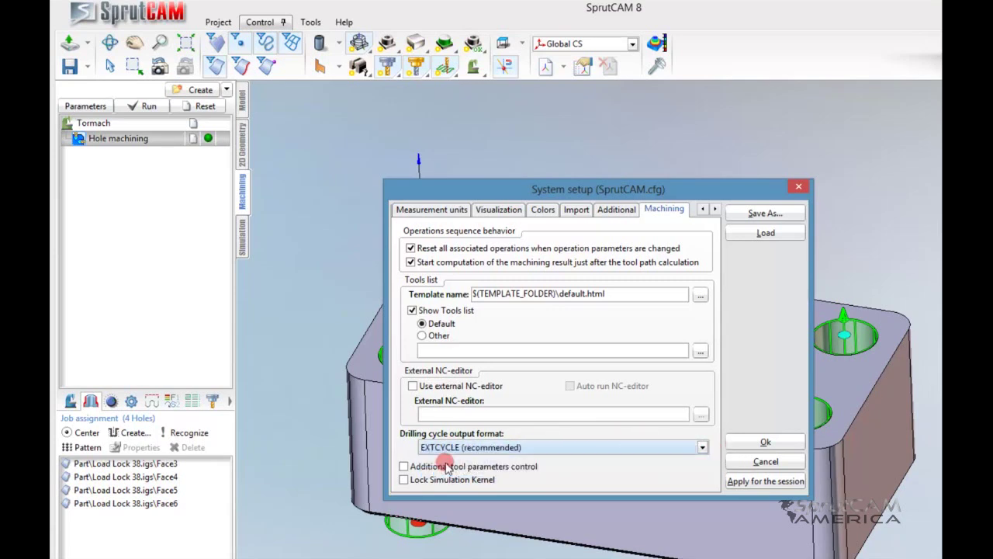
pyautogui.click(702, 448)
pyautogui.click(604, 471)
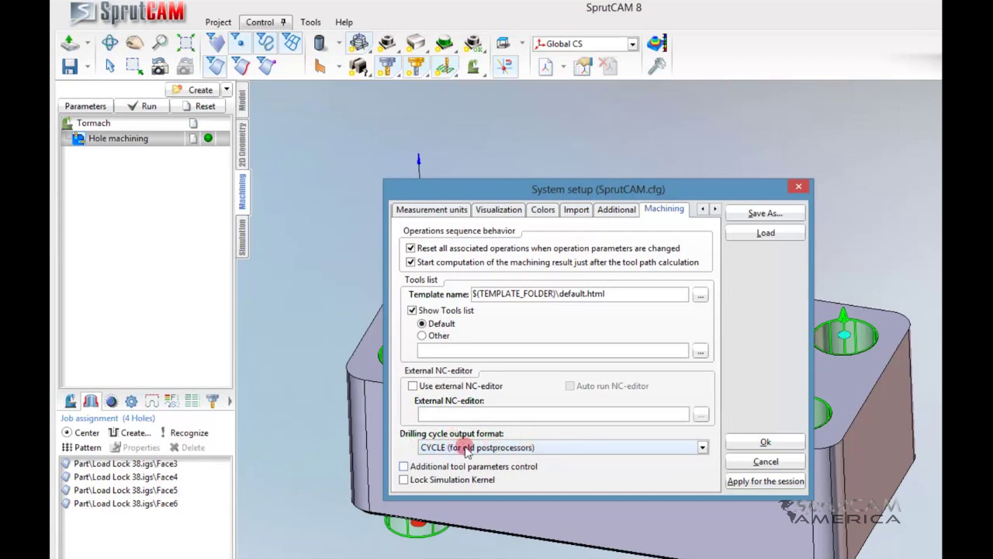
pyautogui.click(760, 442)
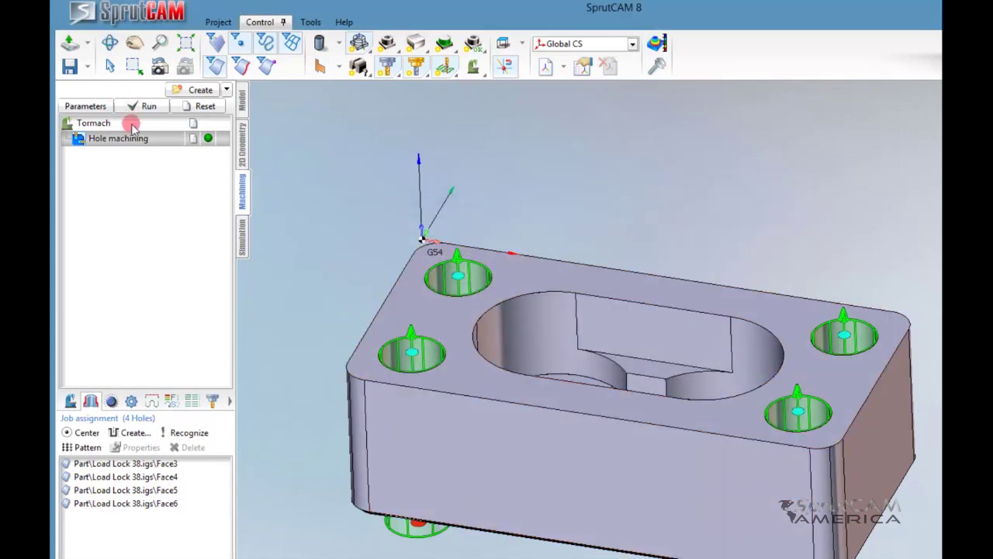
# Step: Recalculate the Hole machining toolpath, rerun its simulation from the start, and return to the machining workspace
pyautogui.click(140, 106)
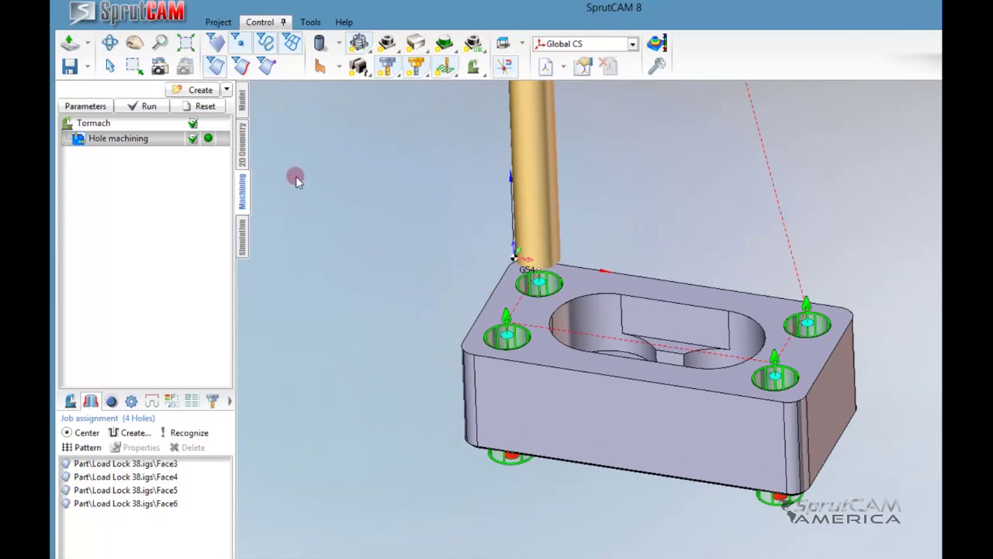
pyautogui.click(243, 241)
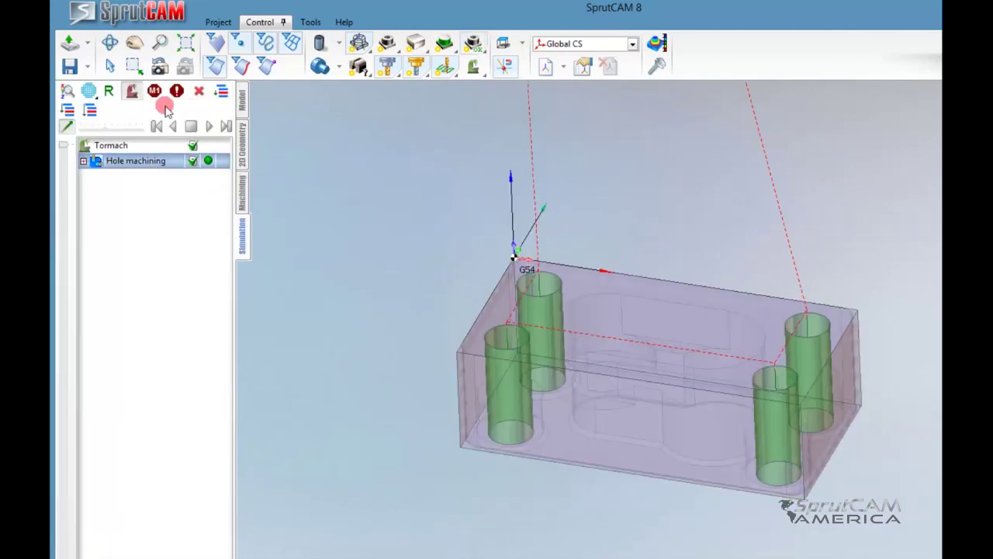
pyautogui.click(67, 109)
pyautogui.click(215, 124)
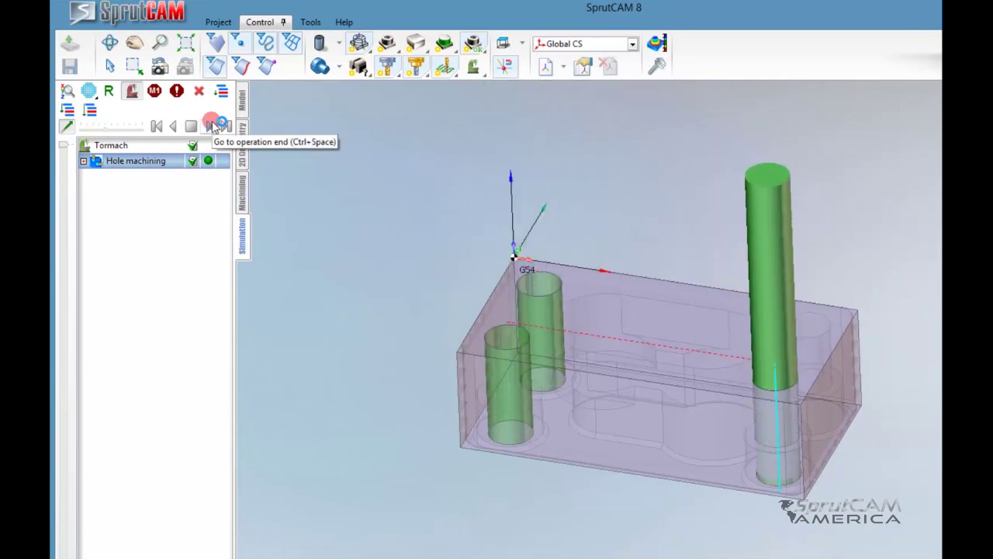
pyautogui.click(243, 205)
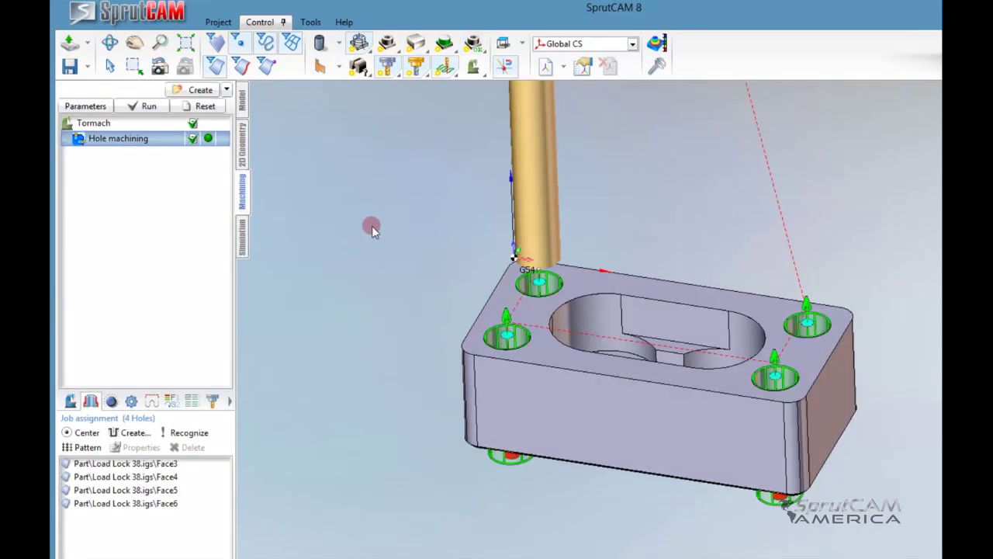
# Step: Set the Hole machining strategy to Chip removing drilling with a step of 5 by count, and accept the parameters
pyautogui.doubleClick(108, 139)
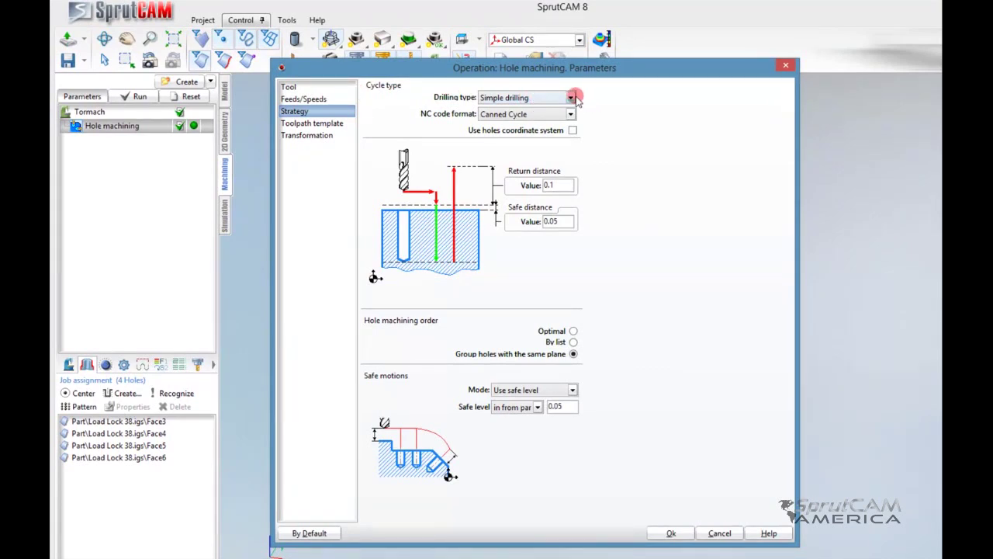
pyautogui.click(571, 97)
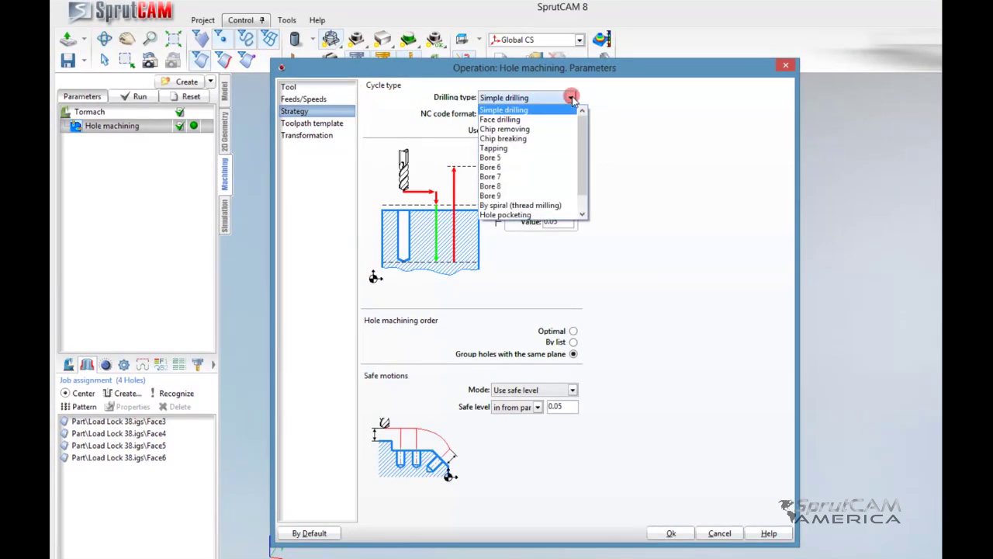
pyautogui.click(546, 130)
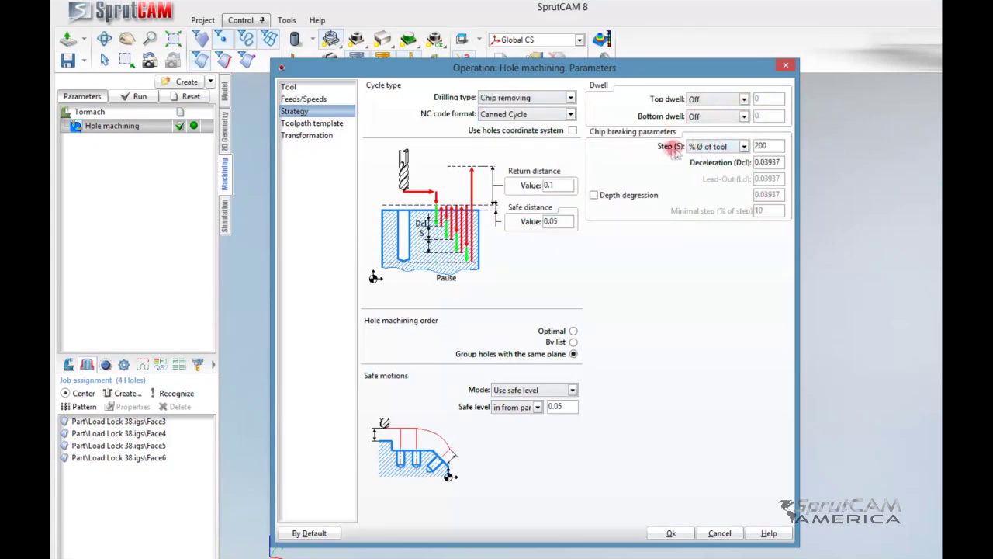
pyautogui.click(744, 146)
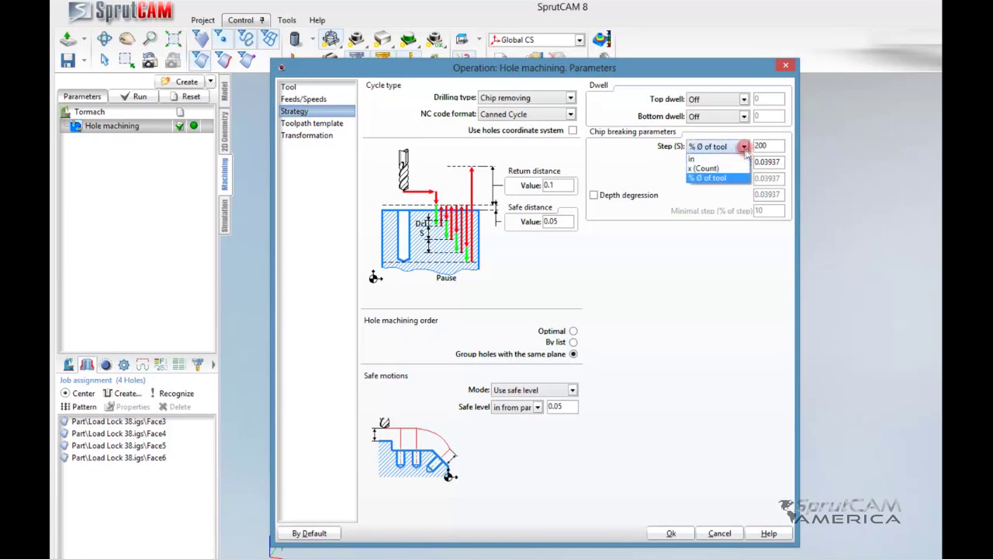
pyautogui.click(708, 166)
pyautogui.doubleClick(758, 146)
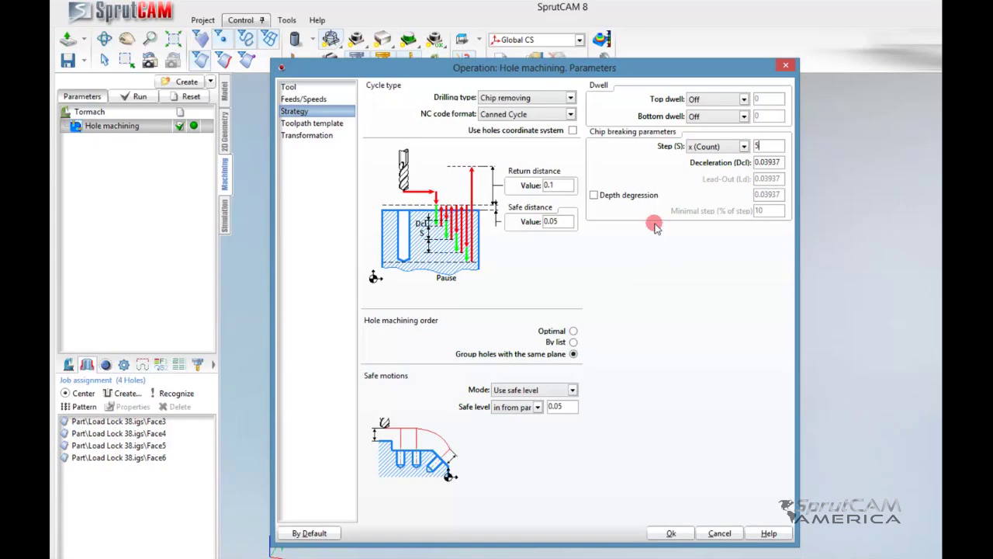
pyautogui.click(672, 533)
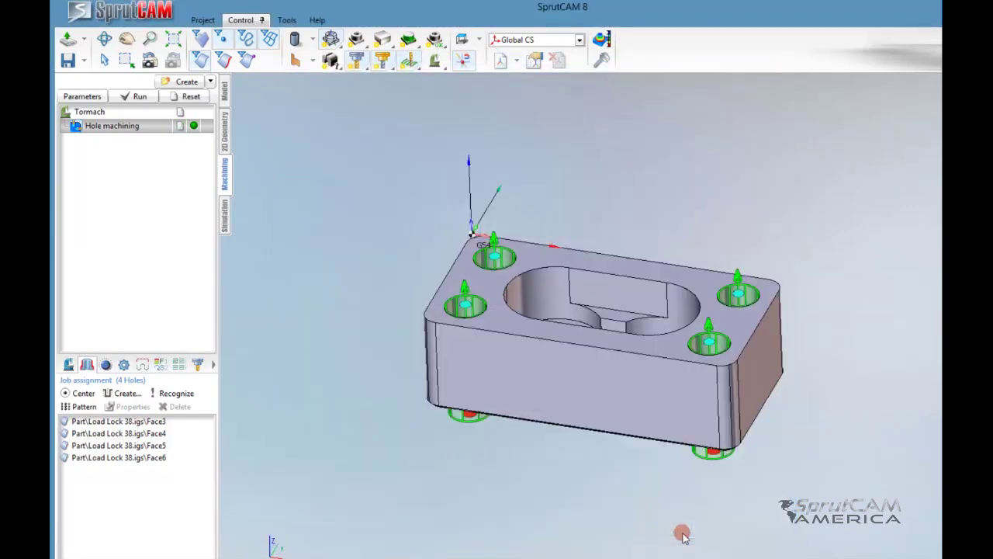
# Step: Recalculate the Chip removing toolpath, simulate it from the start, and return to the machining workspace
pyautogui.click(124, 97)
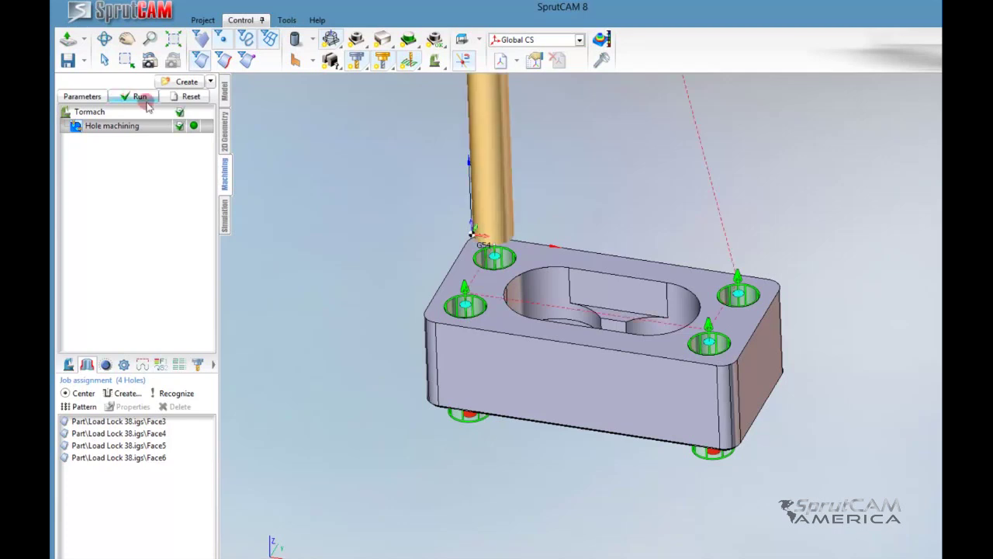
pyautogui.click(224, 215)
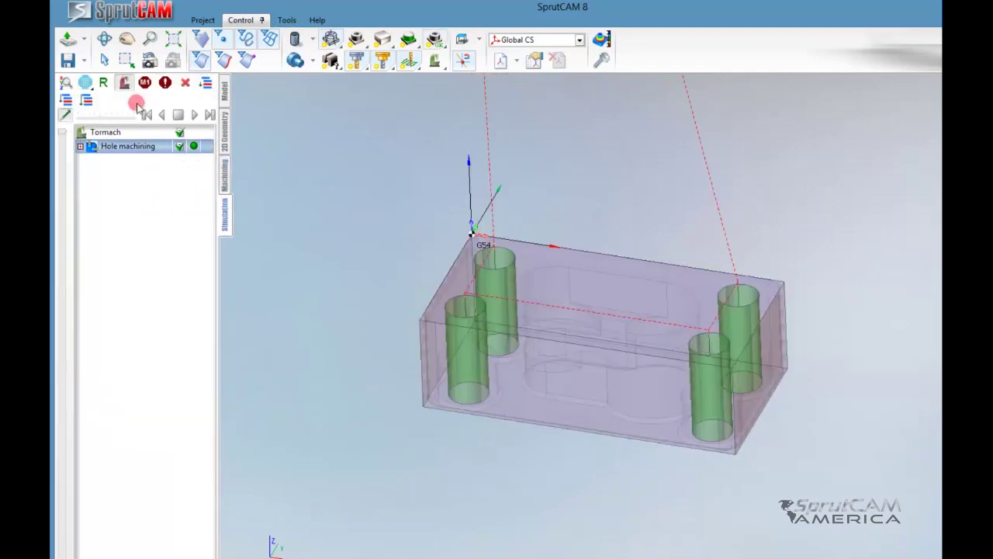
pyautogui.moveTo(97, 118); pyautogui.dragTo(90, 117)
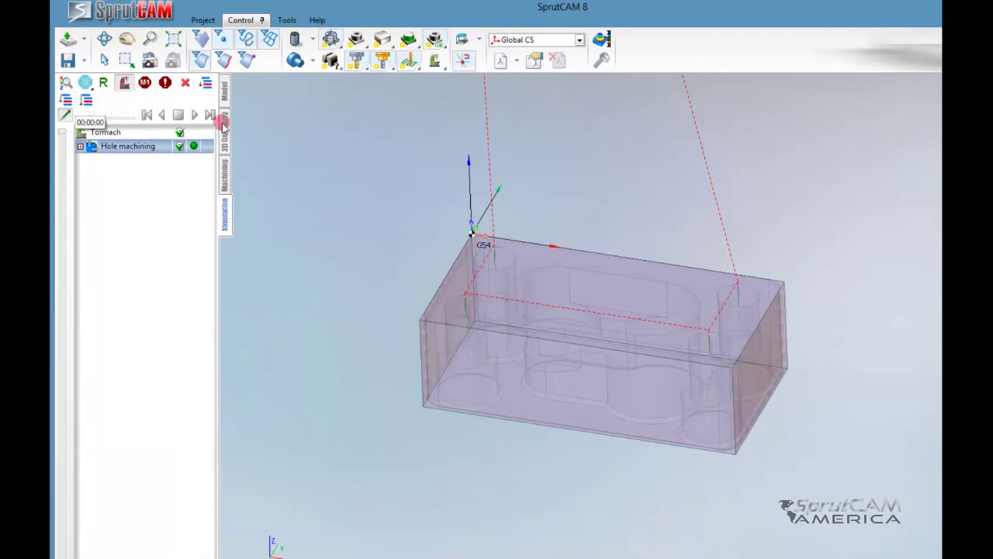
pyautogui.click(196, 115)
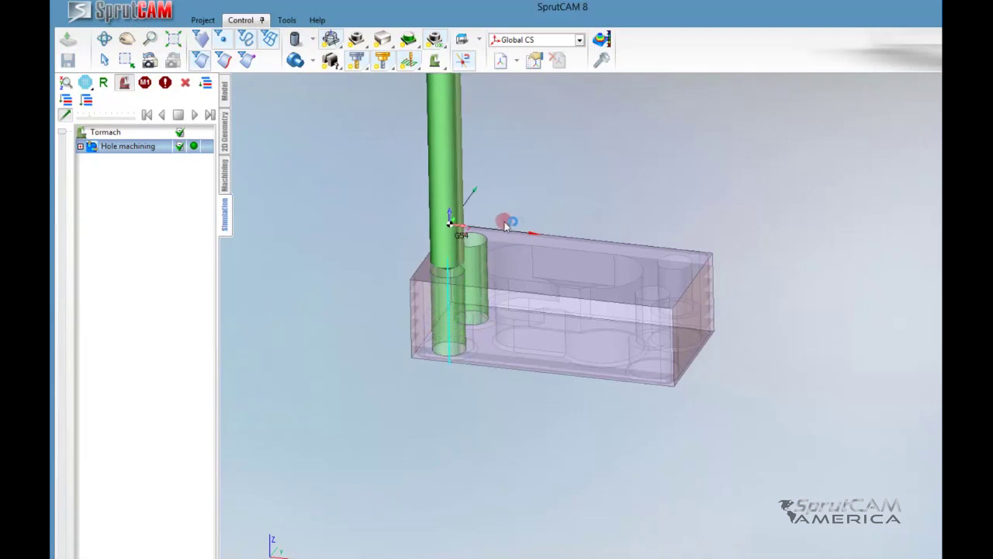
pyautogui.click(225, 185)
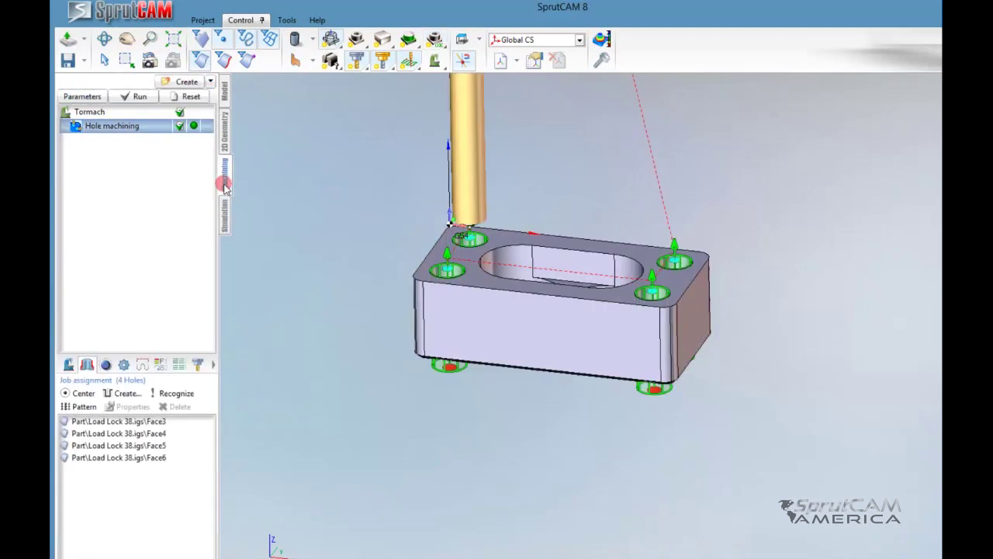
# Step: Set the NC code format of the Hole machining operation to Long Hand and accept the parameters
pyautogui.doubleClick(116, 127)
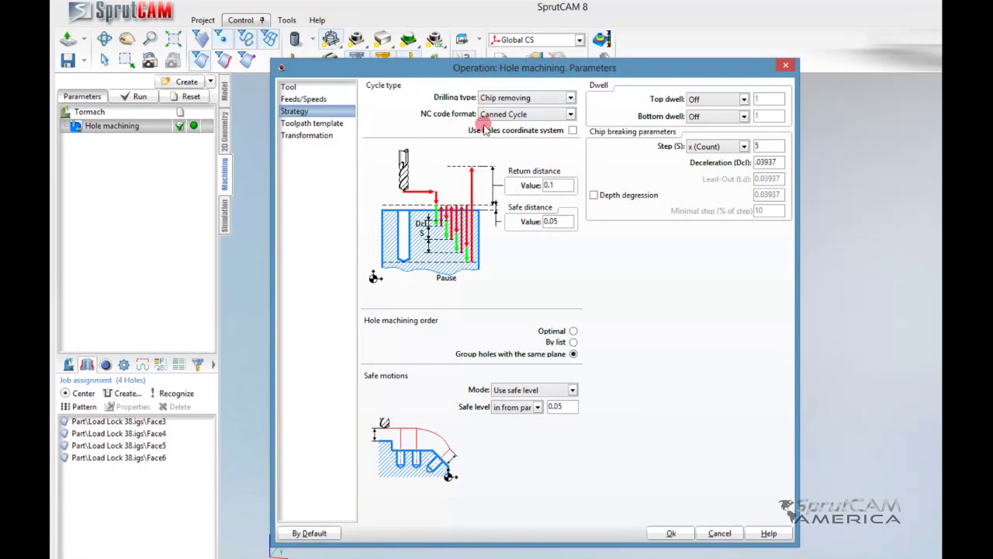
pyautogui.click(572, 114)
pyautogui.click(572, 114)
pyautogui.click(572, 114)
pyautogui.click(557, 128)
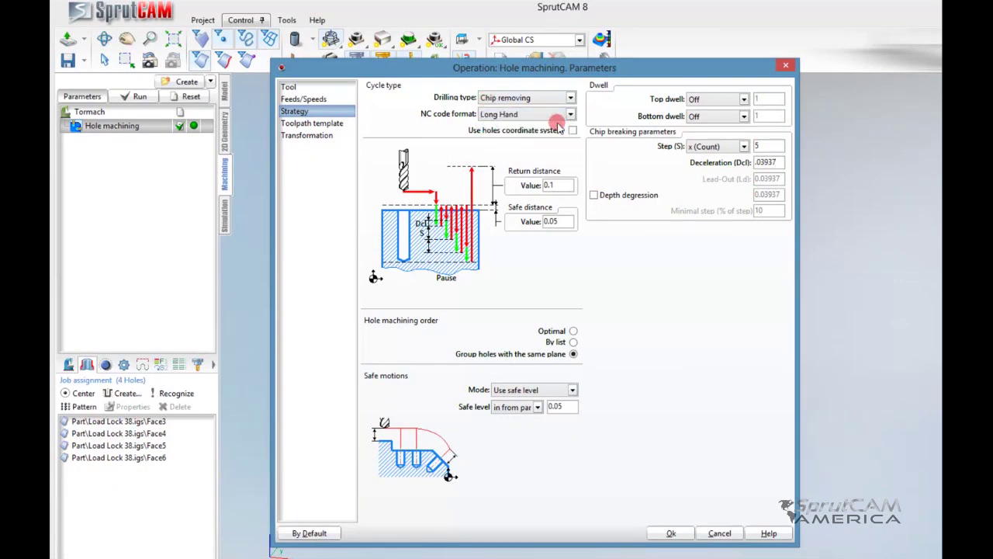
pyautogui.click(671, 533)
pyautogui.click(153, 152)
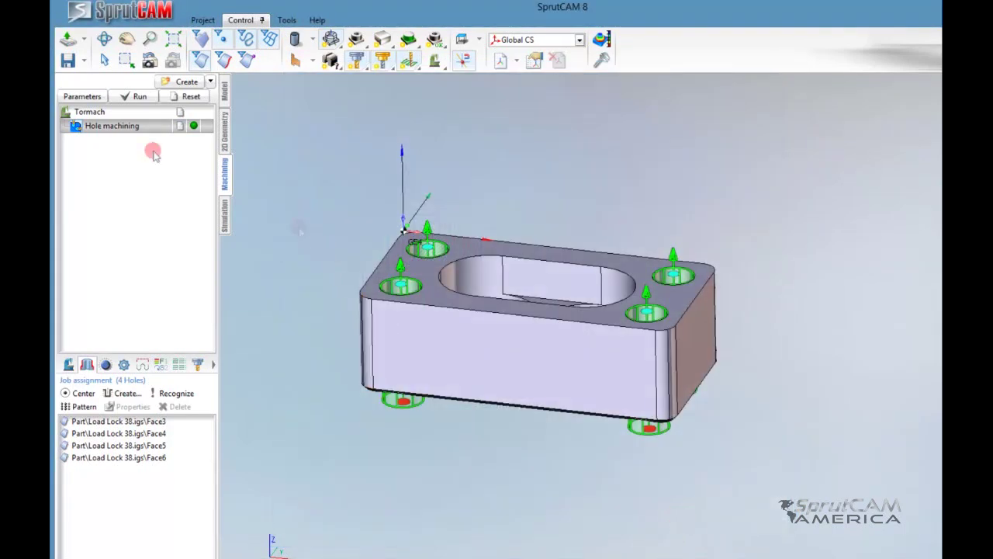
# Step: Recalculate the Long Hand toolpath, watch the simulation drill all four holes in pecks, and return to the machining workspace
pyautogui.click(139, 98)
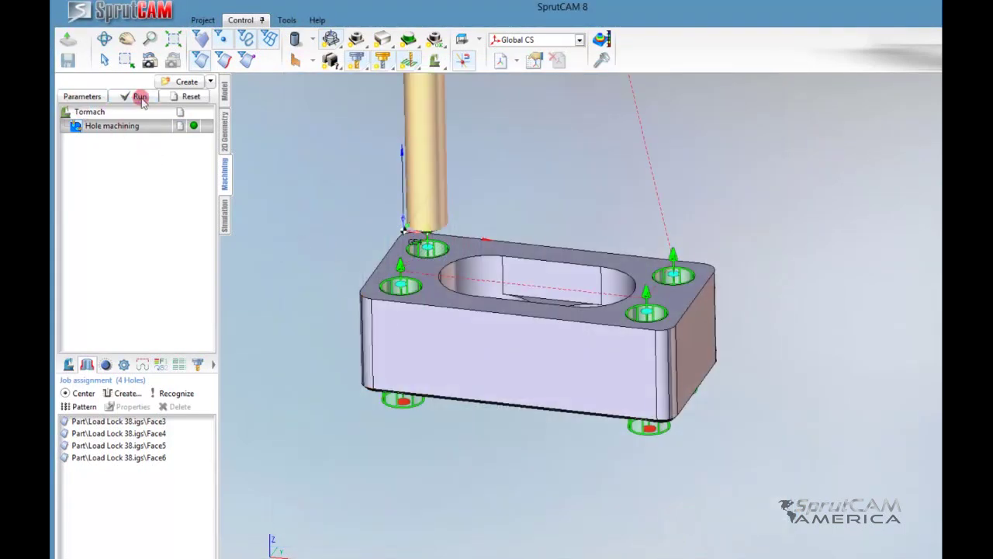
pyautogui.click(224, 221)
pyautogui.click(195, 115)
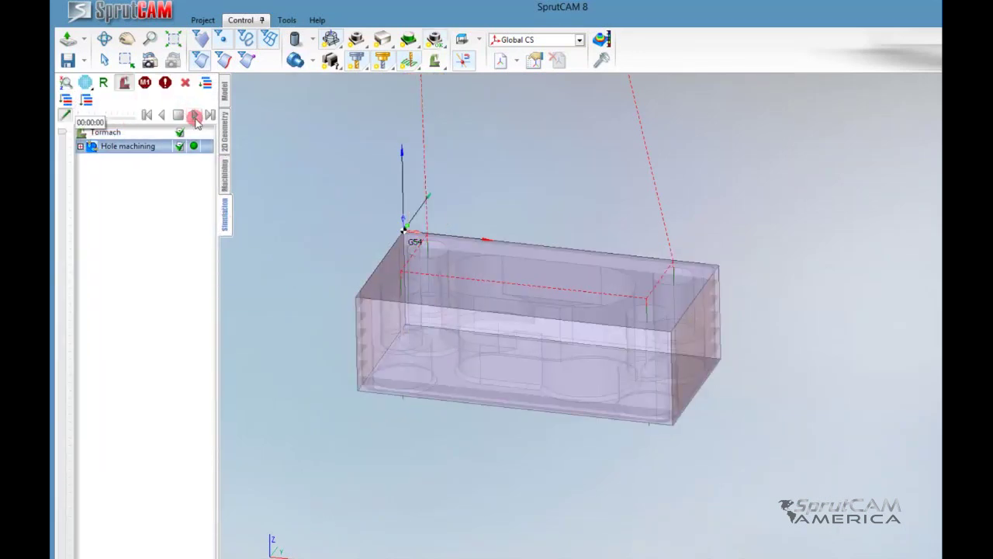
pyautogui.scroll(-3, 292, 211)
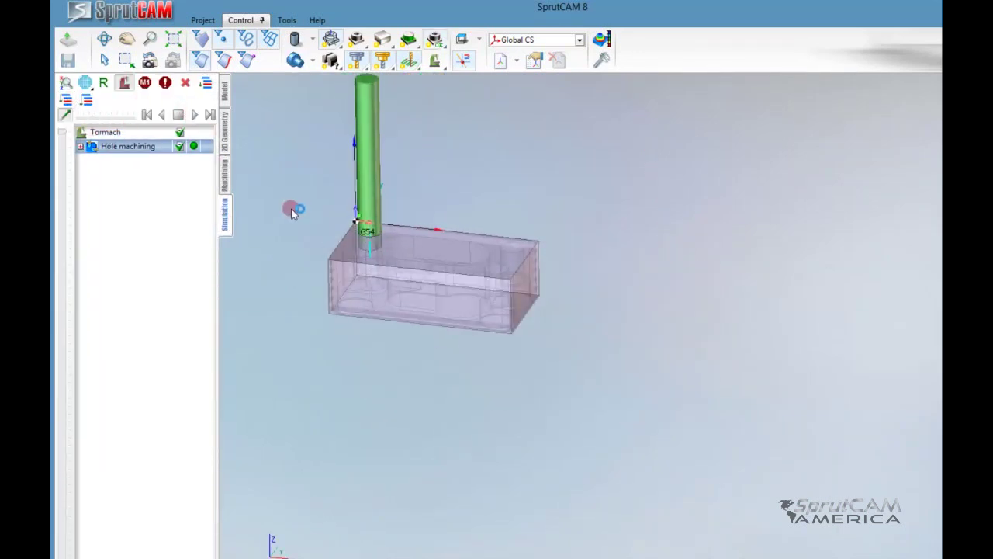
pyautogui.moveTo(322, 213); pyautogui.dragTo(368, 263, button='middle')
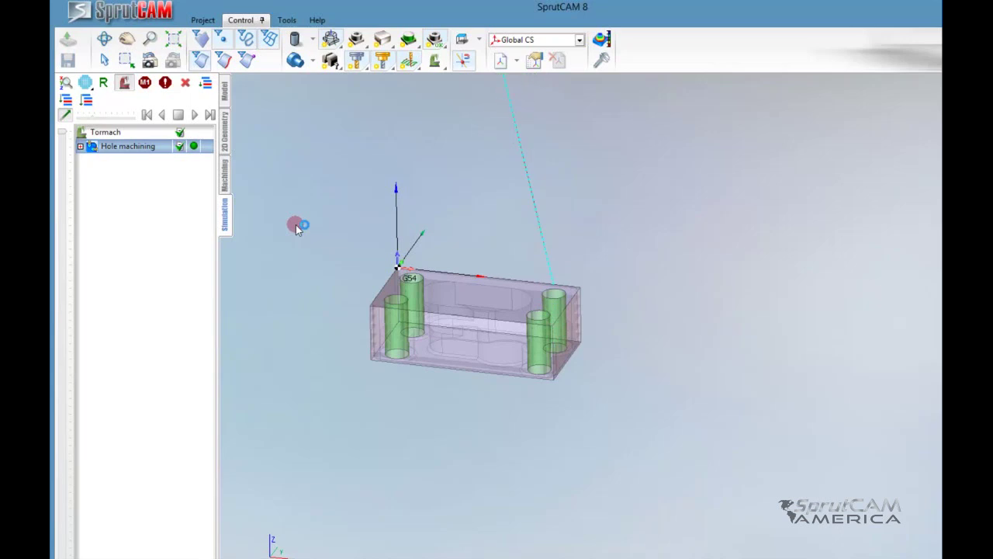
pyautogui.click(226, 174)
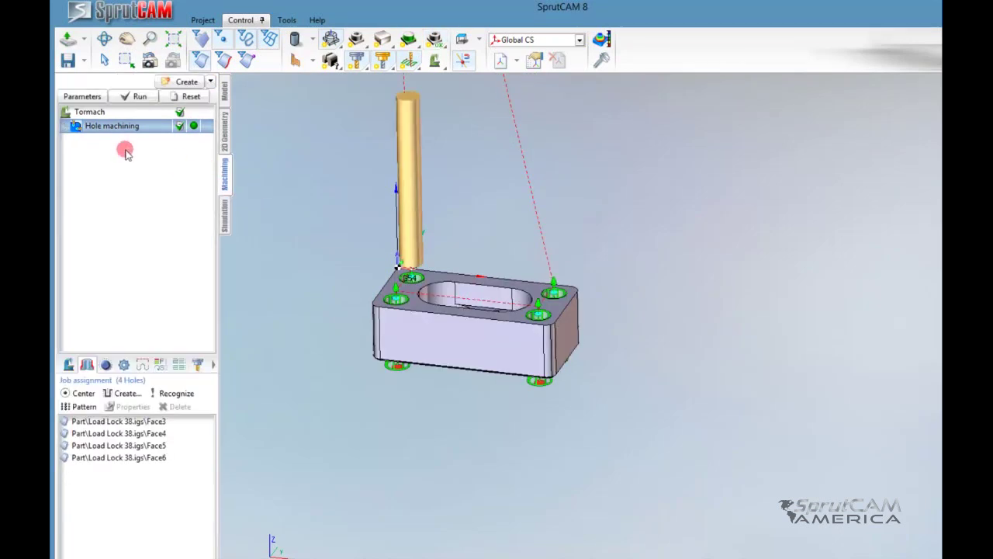
# Step: Set the NC code format of the Hole machining operation back to Canned Cycle and accept the parameters
pyautogui.doubleClick(123, 131)
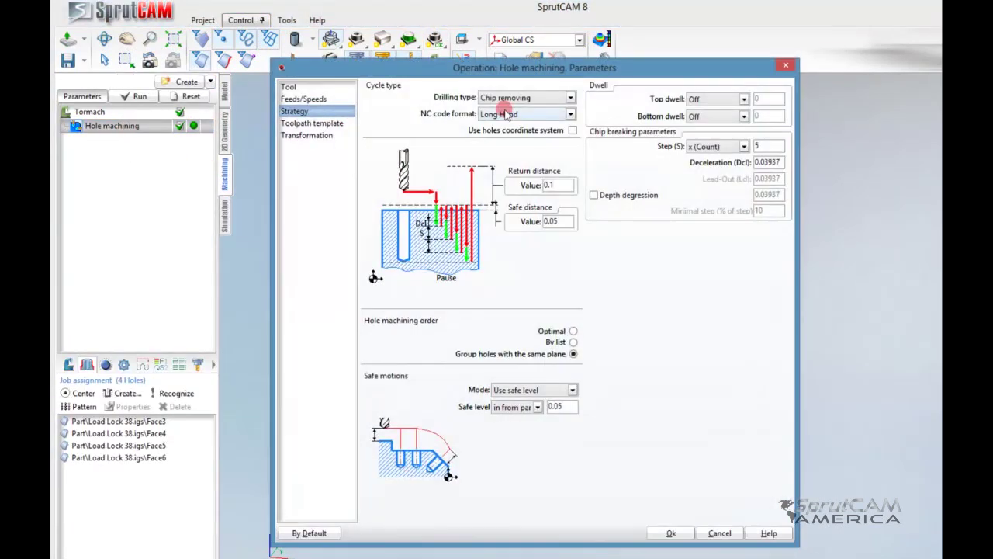
pyautogui.click(569, 114)
pyautogui.click(512, 135)
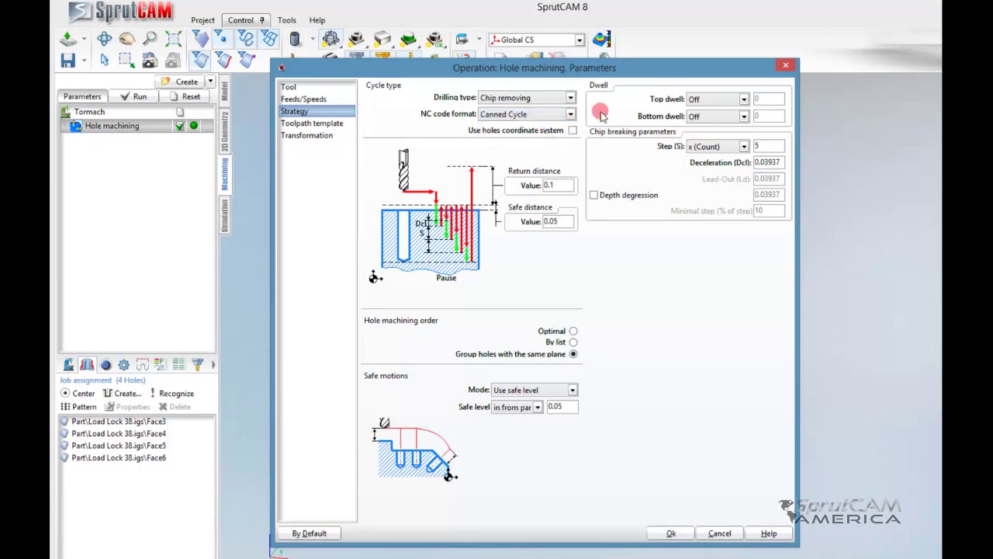
pyautogui.click(673, 535)
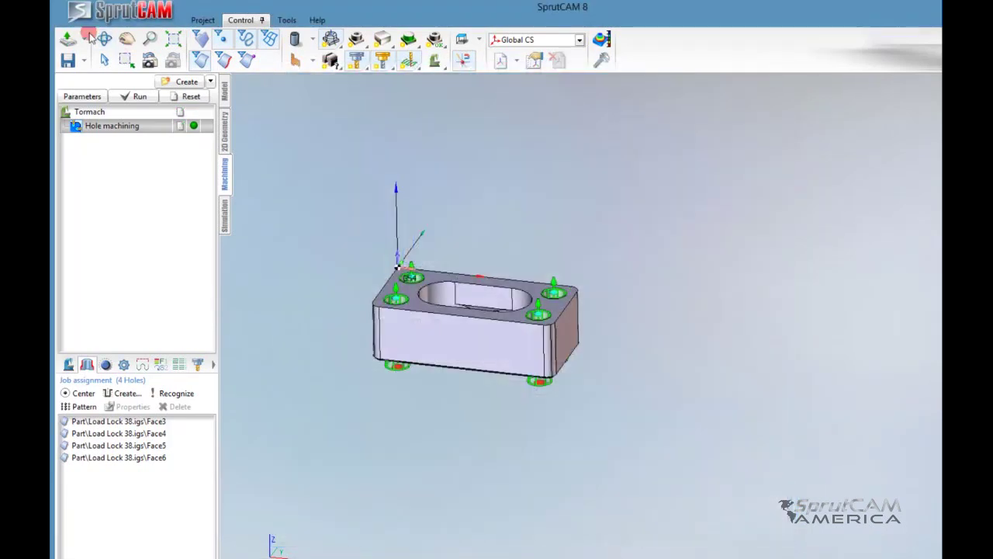
# Step: Recalculate the Canned Cycle toolpath, simulate the drilling of the four corner holes, and return to the machining workspace
pyautogui.click(138, 97)
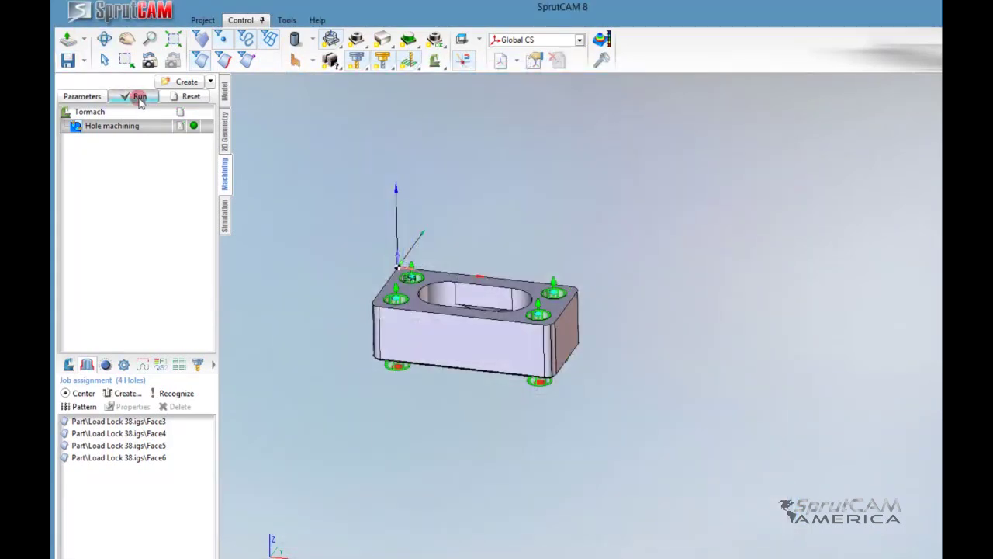
pyautogui.click(223, 216)
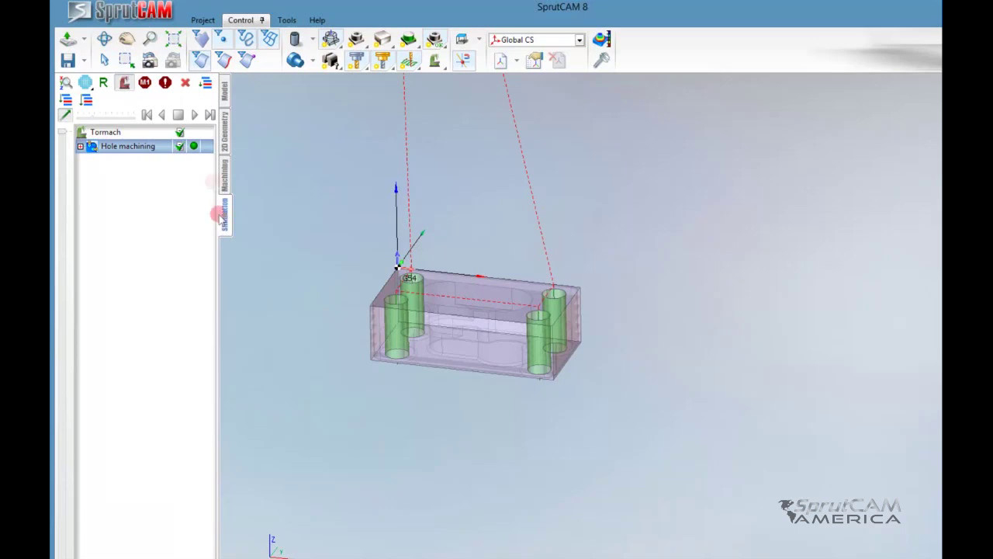
pyautogui.click(194, 115)
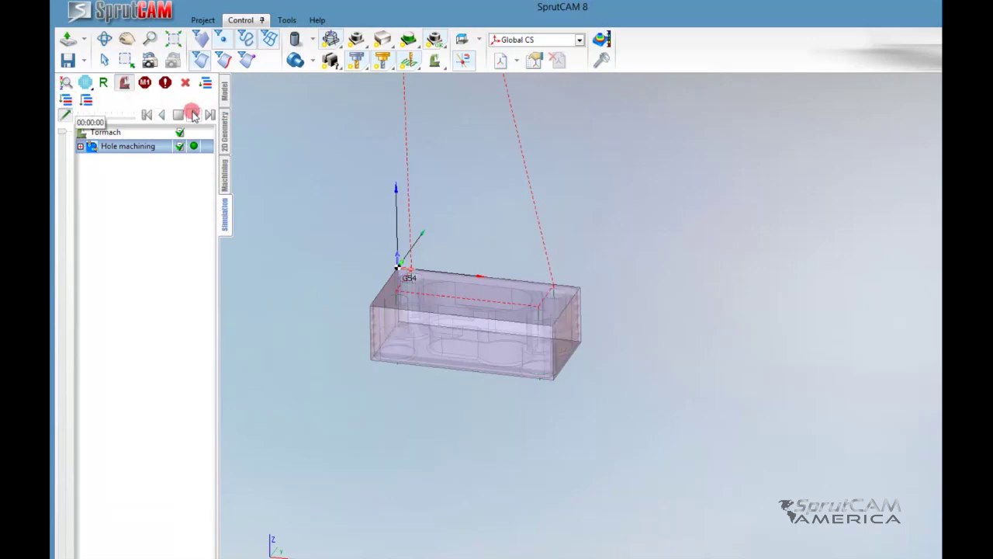
pyautogui.click(340, 140)
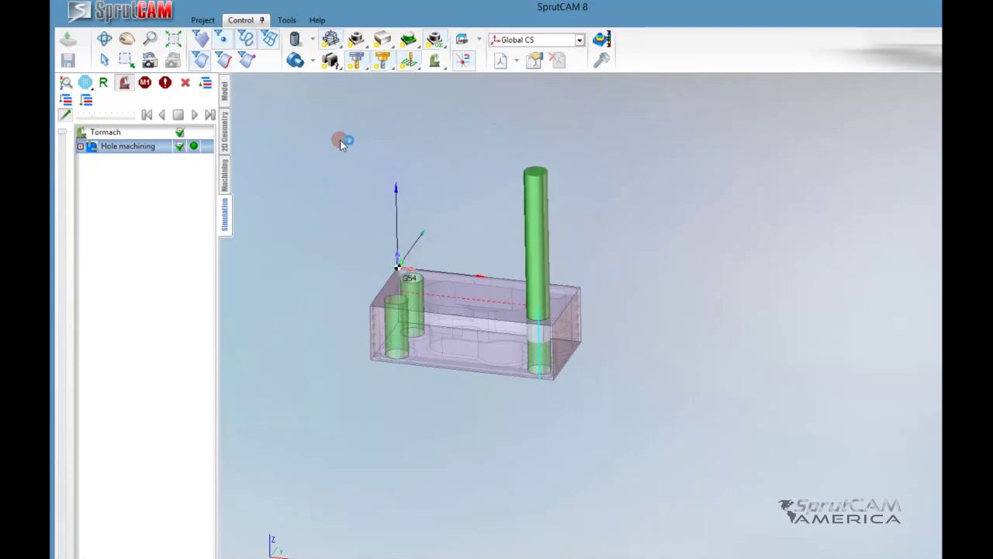
pyautogui.click(224, 177)
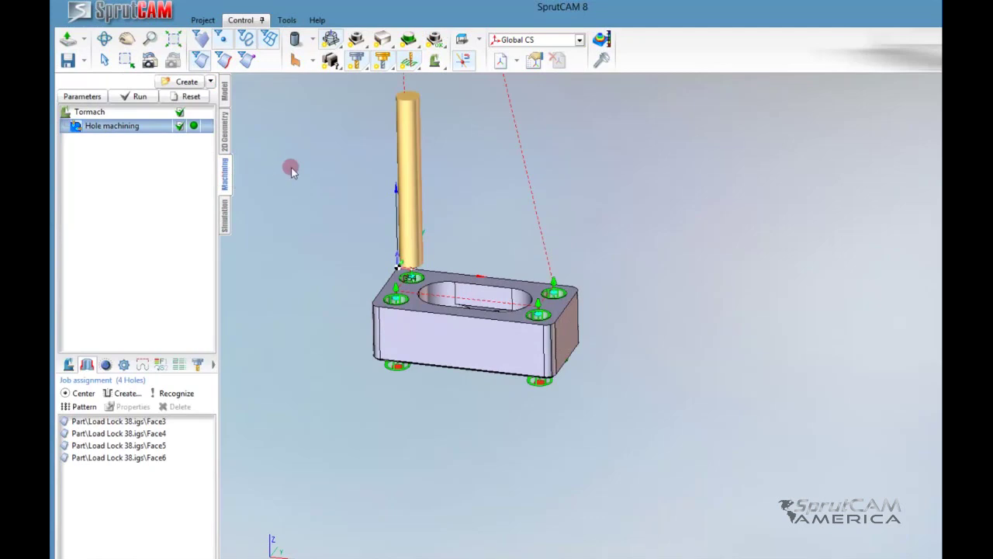
pyautogui.scroll(2, 454, 289)
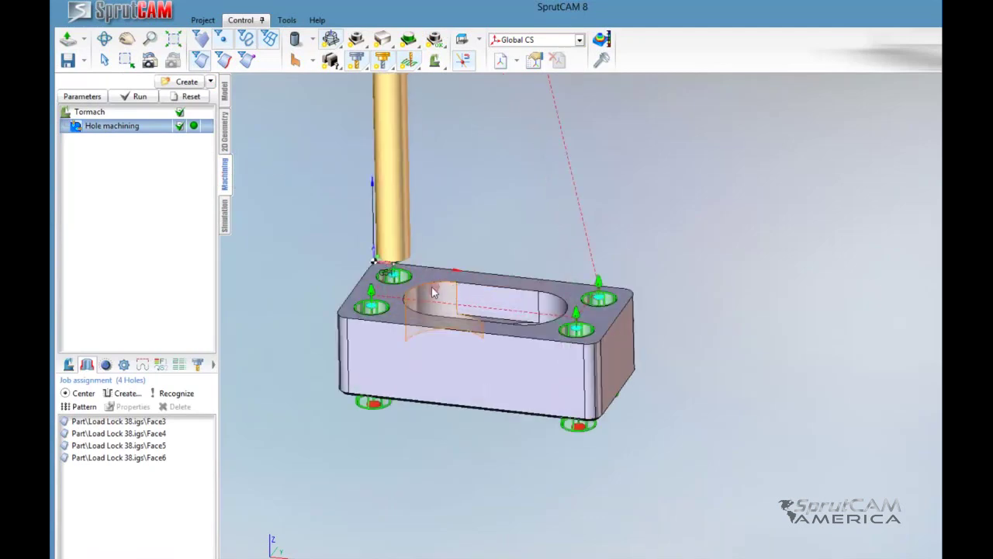
pyautogui.moveTo(432, 286); pyautogui.dragTo(472, 281, button='middle')
pyautogui.moveTo(473, 282)
pyautogui.mouseDown()
pyautogui.moveTo(477, 302)
pyautogui.moveTo(487, 286)
pyautogui.mouseUp()
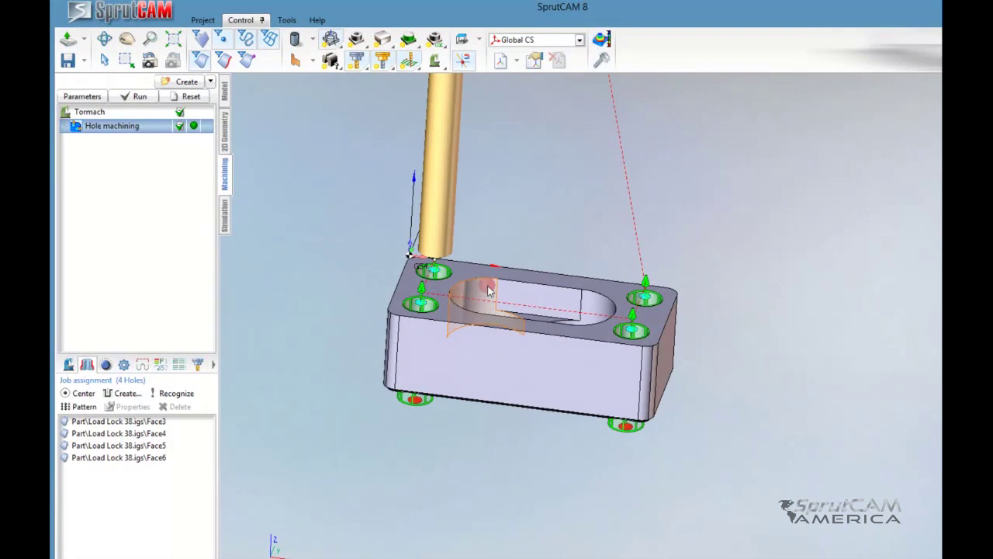
pyautogui.click(362, 244)
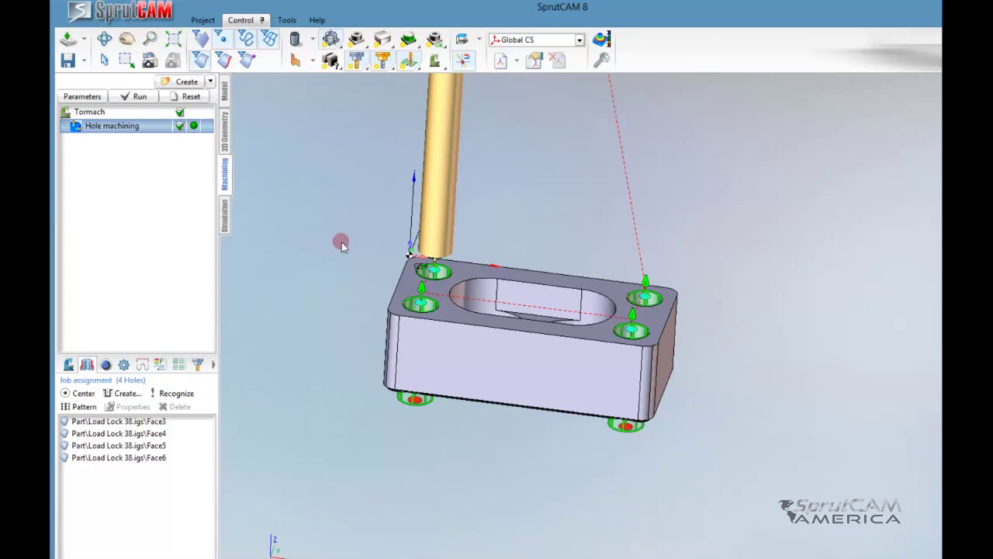
pyautogui.moveTo(342, 241); pyautogui.dragTo(340, 272)
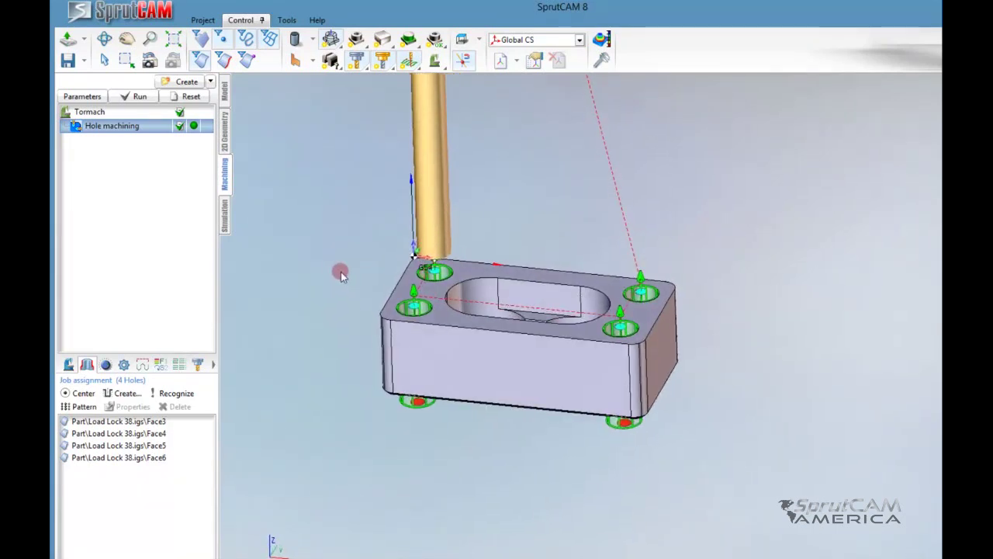